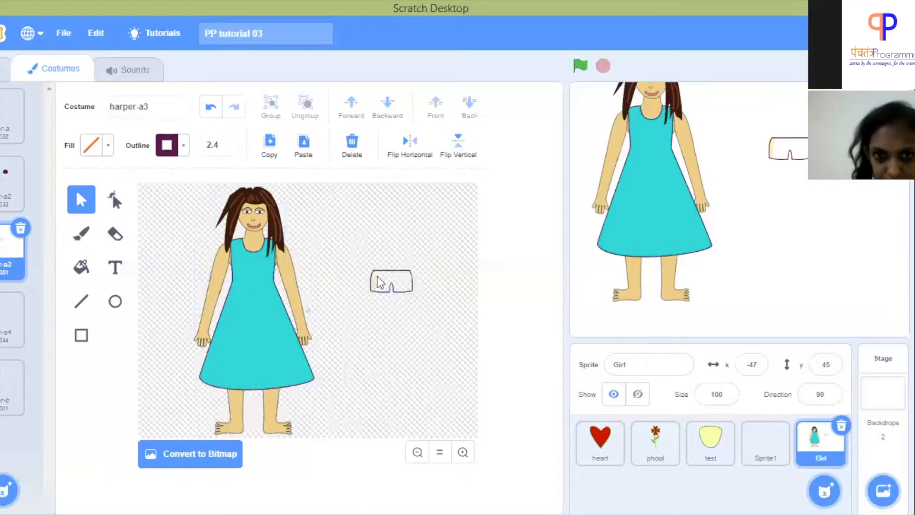
Delete the cream sliver inside the small shorts and fill the shorts with a muted dark purple, colour 70.
{"action": "left_click", "coordinate": [374, 278]}
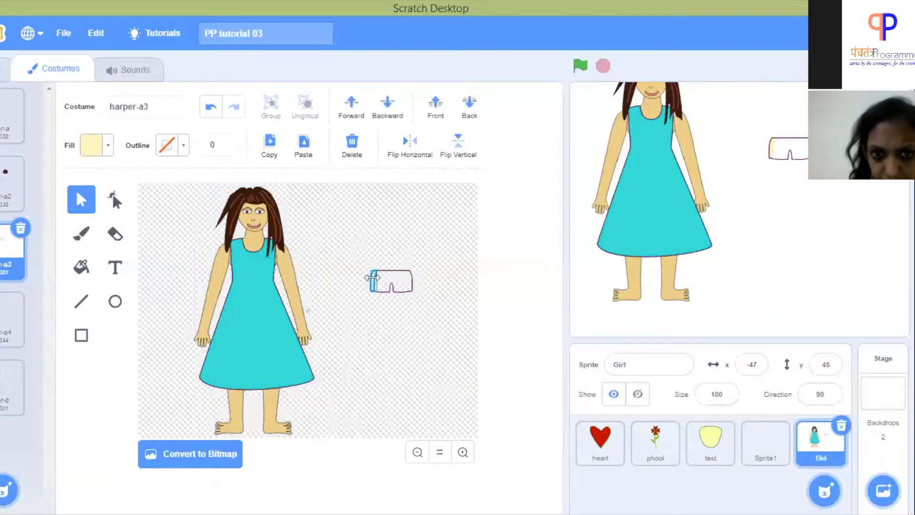
{"action": "key", "text": "Delete"}
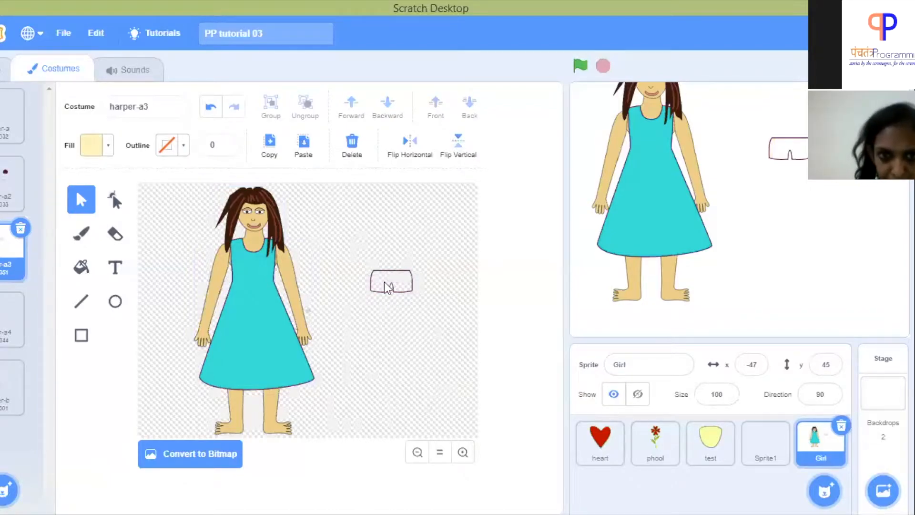
{"action": "left_click", "coordinate": [372, 269]}
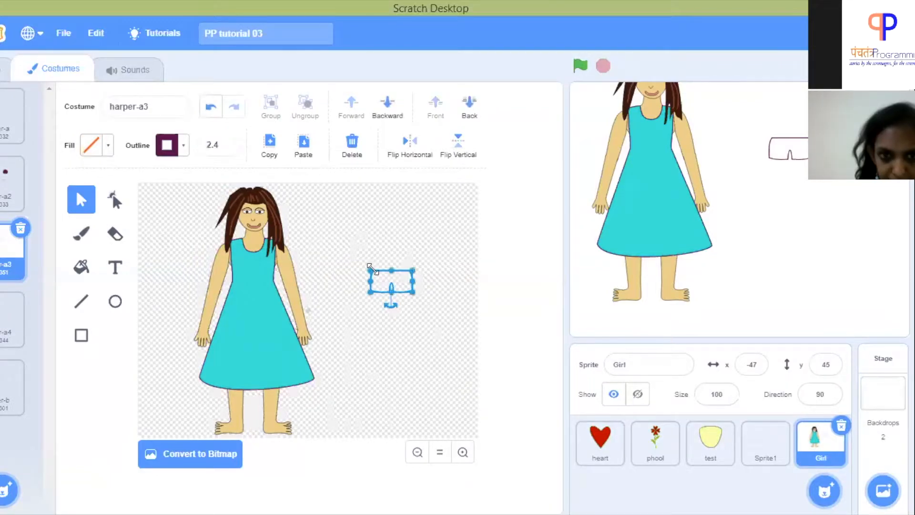
{"action": "left_click", "coordinate": [109, 148]}
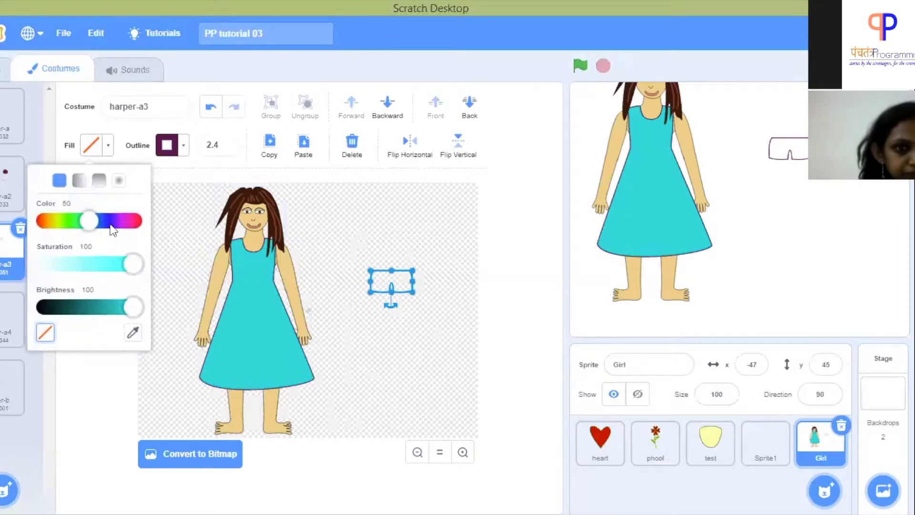
{"action": "left_click", "coordinate": [111, 223]}
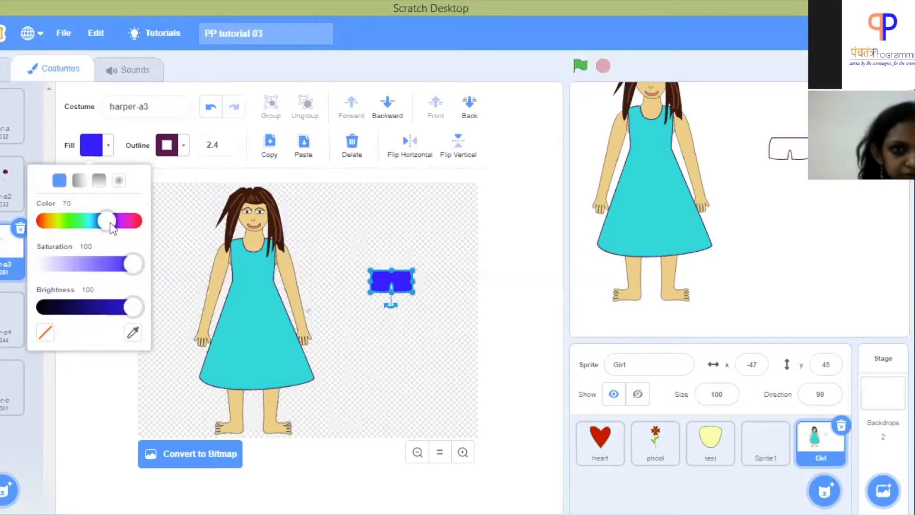
{"action": "left_click", "coordinate": [101, 309]}
{"action": "left_click", "coordinate": [96, 264]}
{"action": "left_click", "coordinate": [357, 263]}
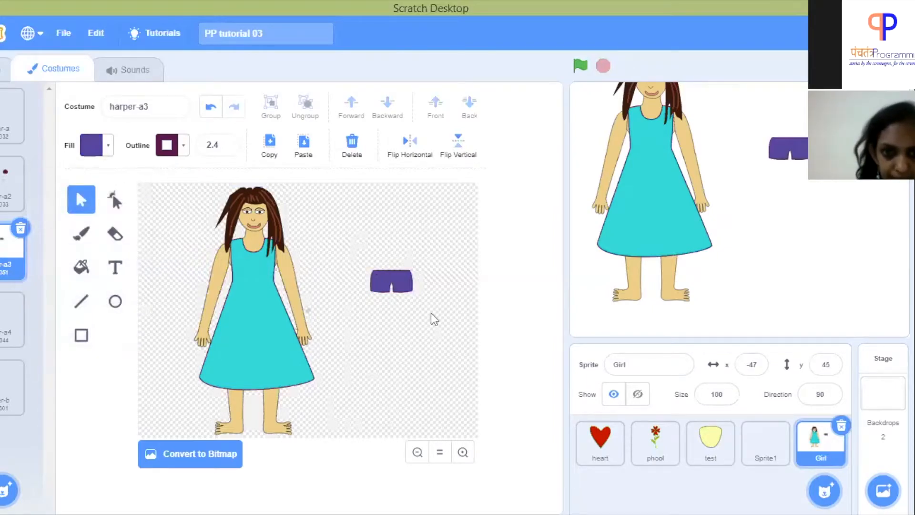
Remove the outline from the purple shorts, leaving only their fill.
{"action": "left_click", "coordinate": [185, 146]}
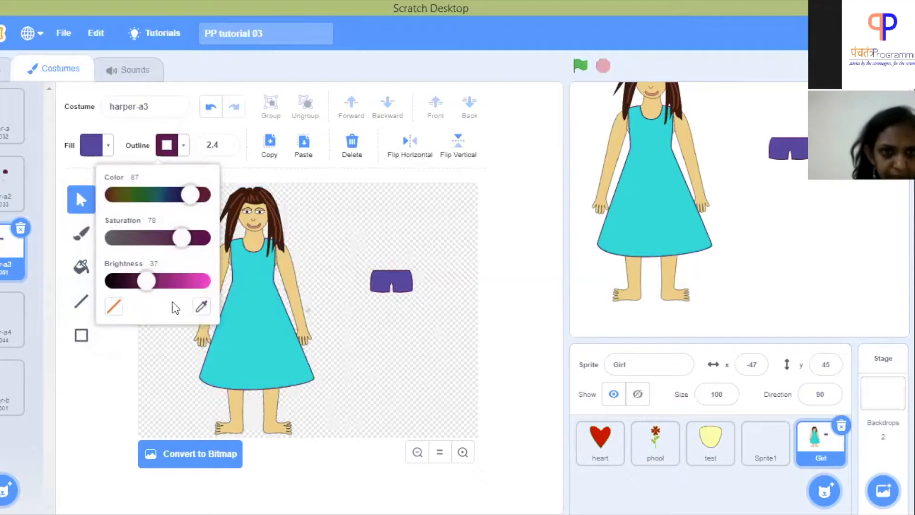
{"action": "left_click", "coordinate": [114, 307]}
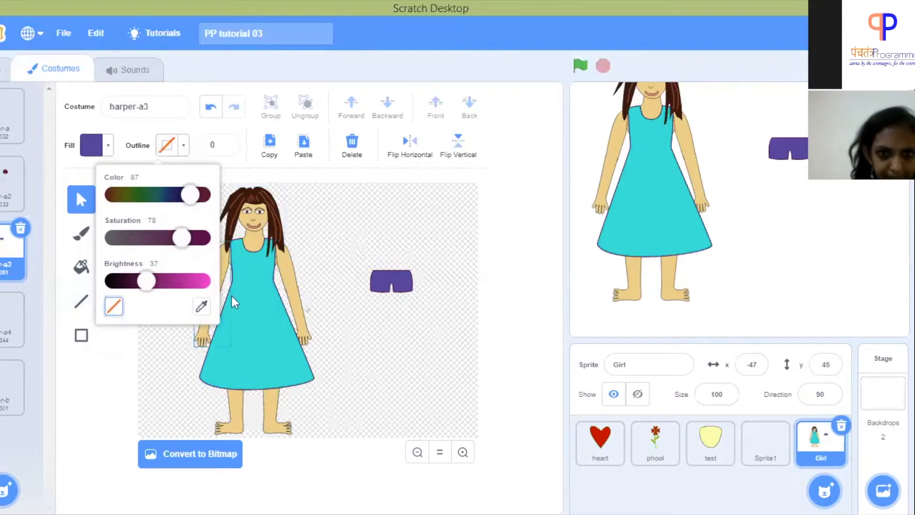
{"action": "left_click", "coordinate": [383, 217]}
{"action": "left_click_drag", "start_coordinate": [362, 267], "coordinate": [441, 311]}
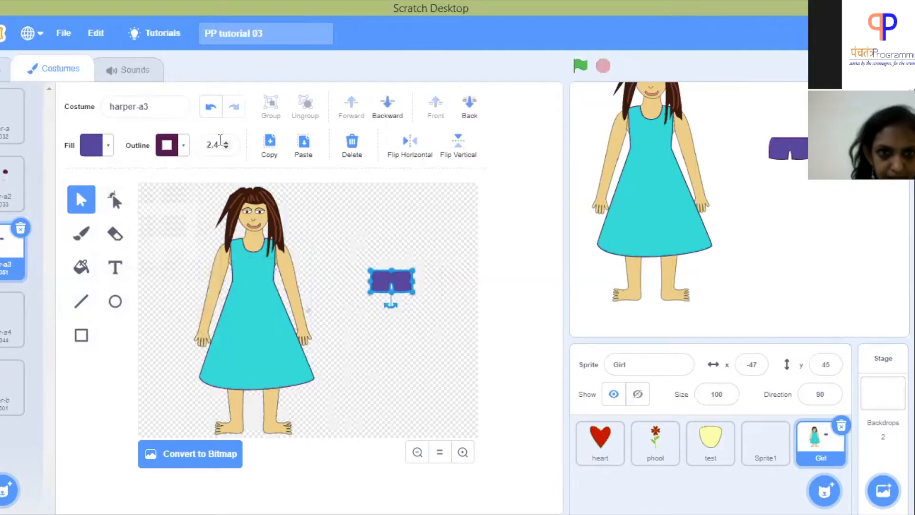
{"action": "left_click", "coordinate": [185, 147]}
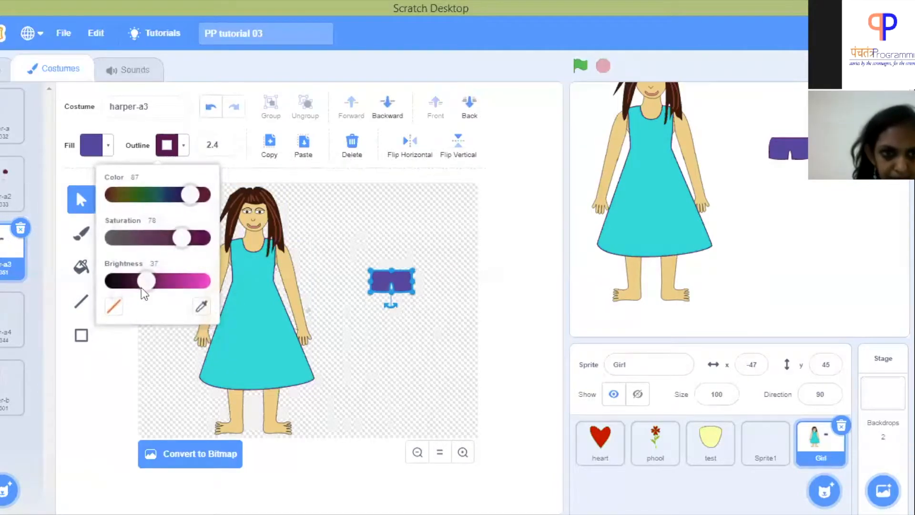
{"action": "left_click", "coordinate": [115, 307]}
{"action": "left_click", "coordinate": [398, 224]}
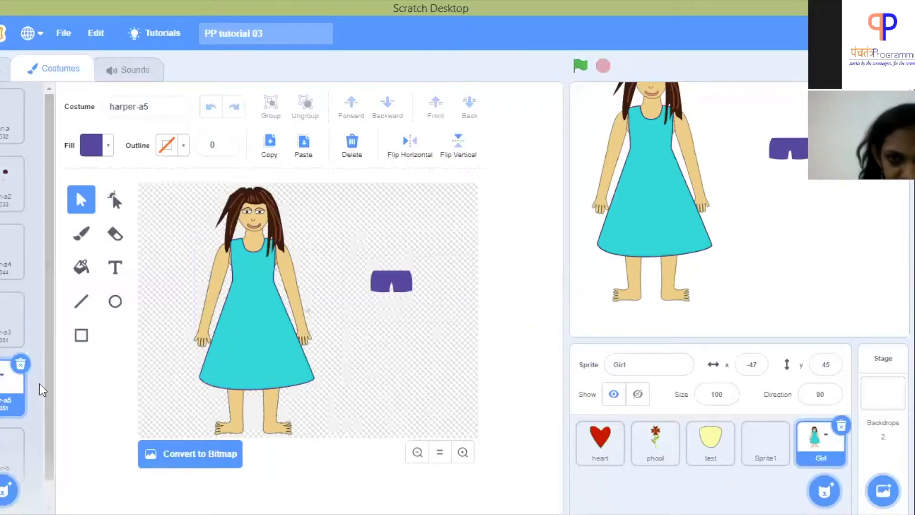
In costume harper-a5, move the blue dress off the girl and place the purple shorts, enlarged, over her hips.
{"action": "left_click_drag", "start_coordinate": [257, 352], "coordinate": [439, 345]}
{"action": "left_click_drag", "start_coordinate": [381, 284], "coordinate": [205, 306]}
{"action": "left_click_drag", "start_coordinate": [200, 339], "coordinate": [232, 351]}
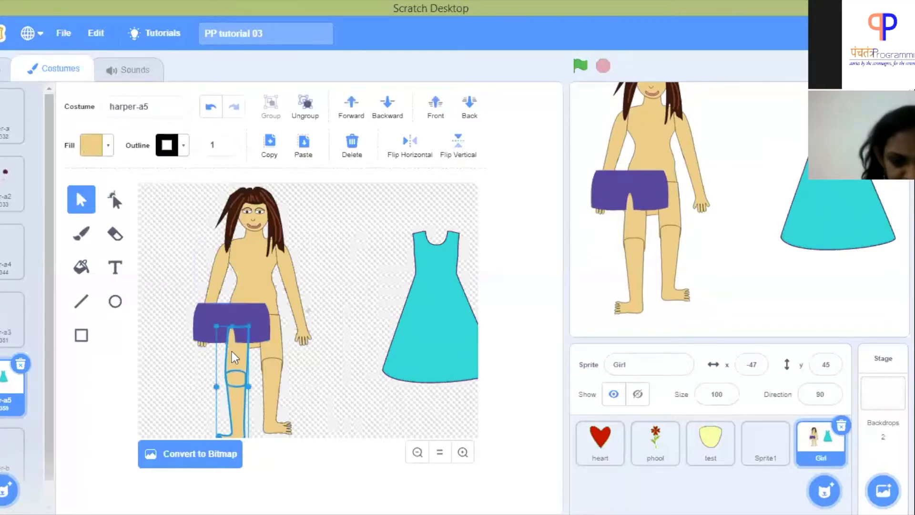
{"action": "left_click", "coordinate": [210, 106]}
{"action": "left_click_drag", "start_coordinate": [205, 311], "coordinate": [280, 336]}
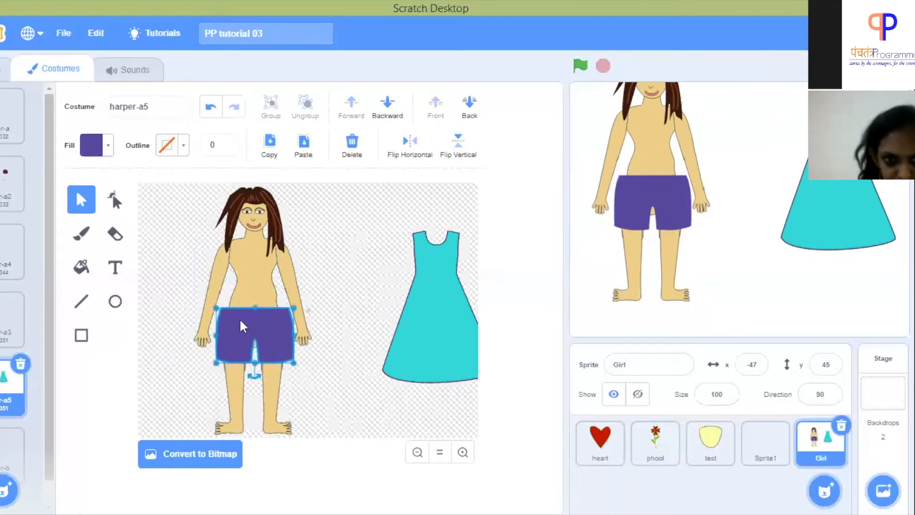
Stretch the purple shorts down to the girl's calves and reshape them by raising the crotch point.
{"action": "left_click_drag", "start_coordinate": [216, 307], "coordinate": [255, 408]}
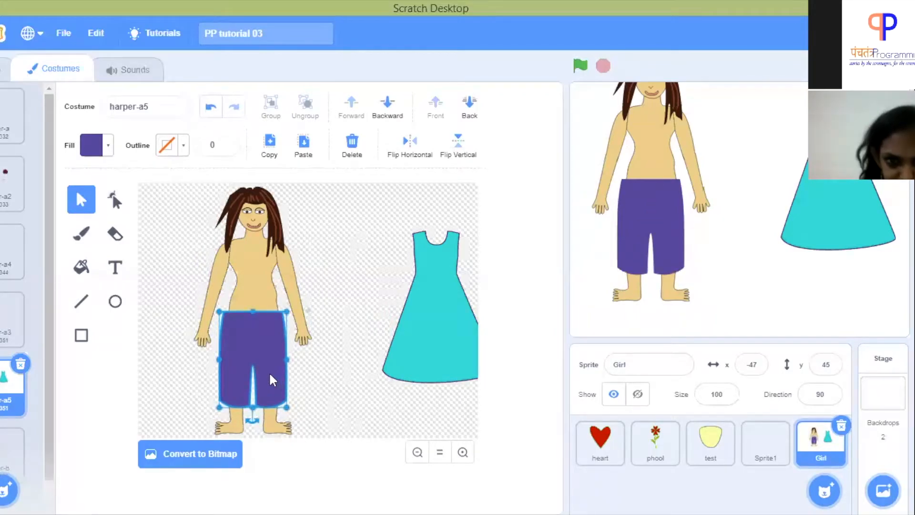
{"action": "left_click", "coordinate": [115, 200]}
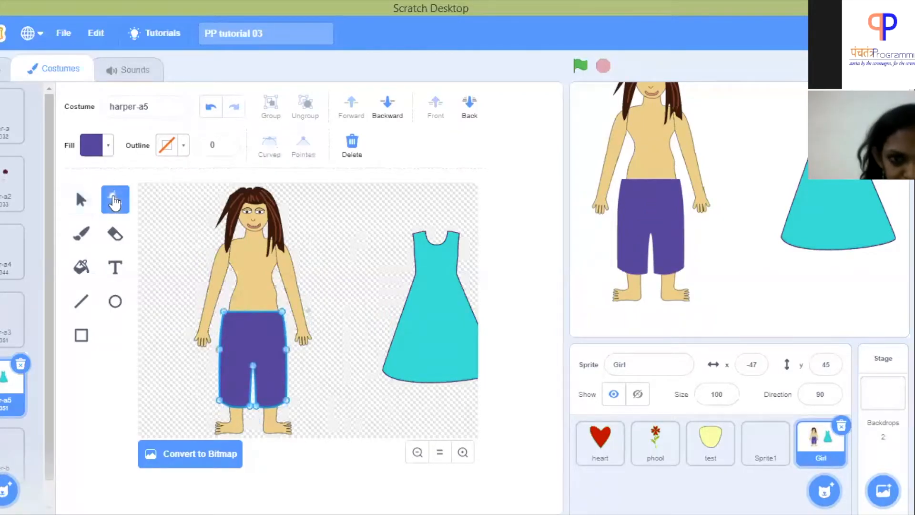
{"action": "left_click_drag", "start_coordinate": [252, 366], "coordinate": [251, 353]}
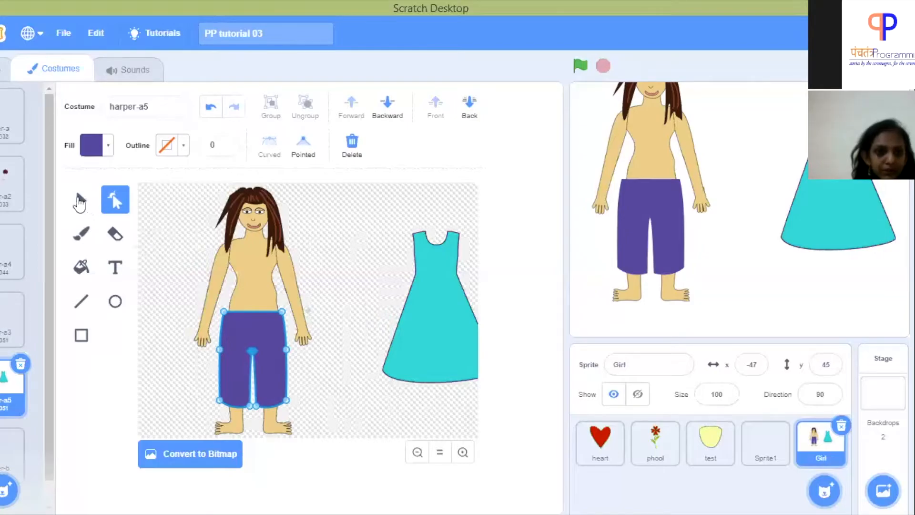
{"action": "left_click", "coordinate": [195, 380]}
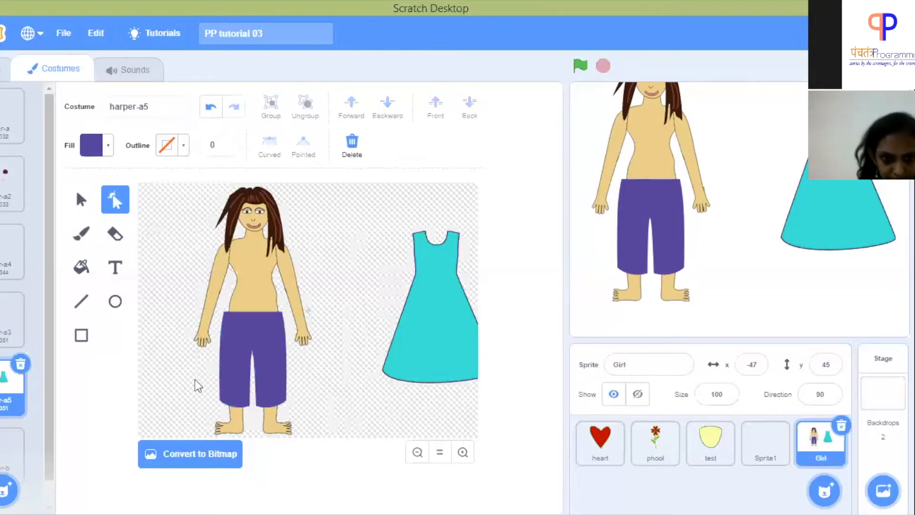
Move the blue dress fully onto the canvas and delete its two hem corner points, leaving only the bodice.
{"action": "left_click", "coordinate": [441, 347]}
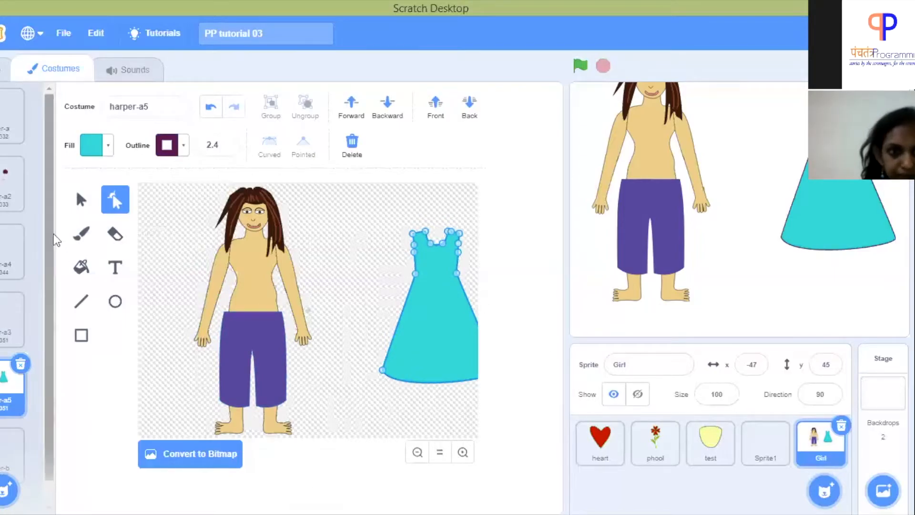
{"action": "left_click", "coordinate": [82, 200]}
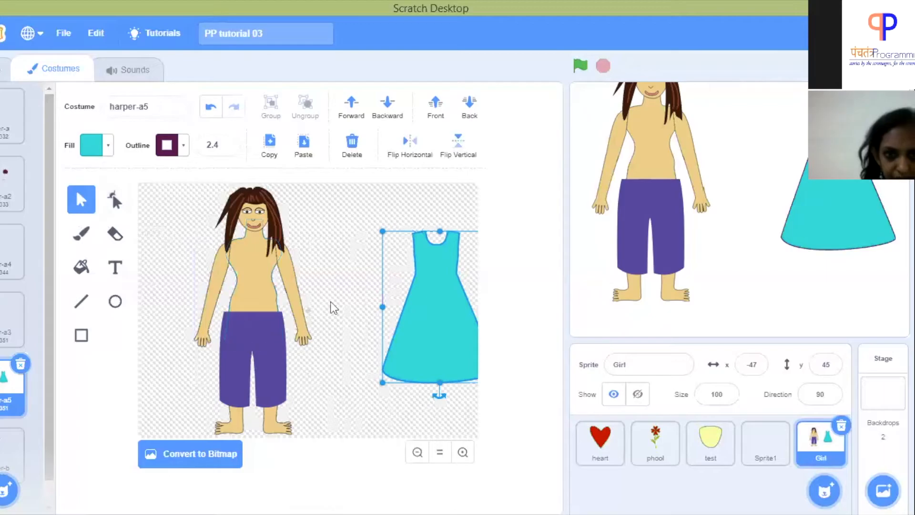
{"action": "left_click_drag", "start_coordinate": [411, 331], "coordinate": [362, 314]}
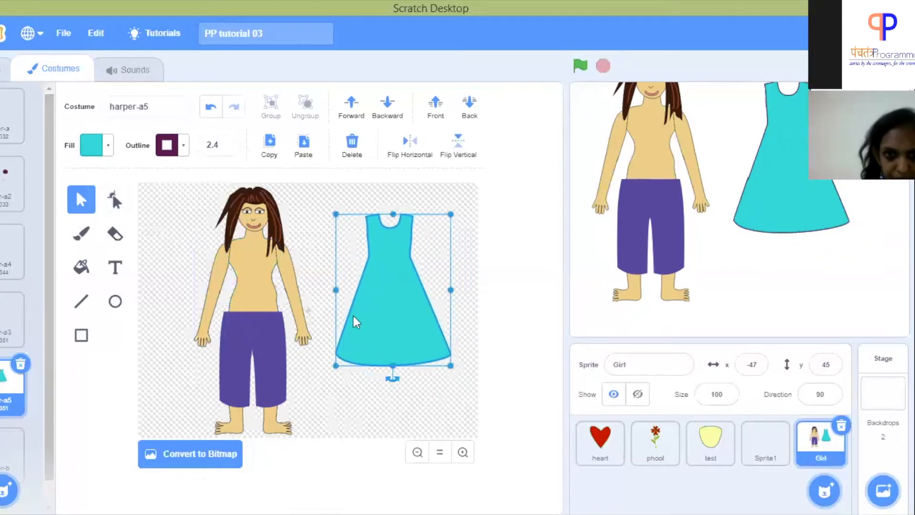
{"action": "left_click", "coordinate": [114, 205]}
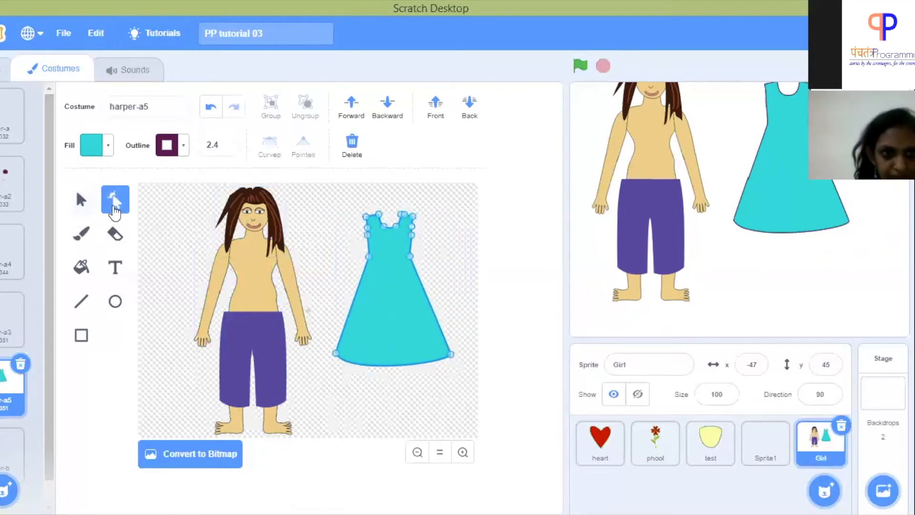
{"action": "left_click", "coordinate": [451, 355]}
{"action": "left_click_drag", "start_coordinate": [330, 343], "coordinate": [481, 370]}
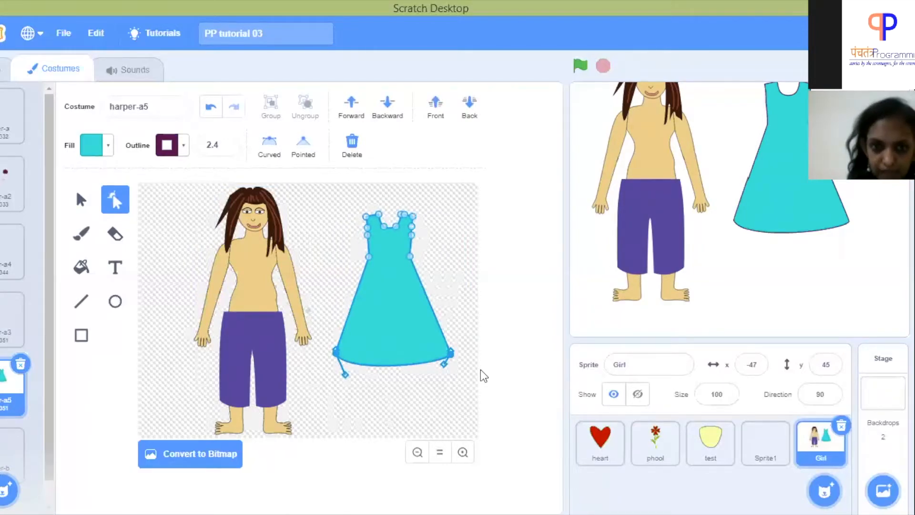
{"action": "left_click", "coordinate": [351, 143]}
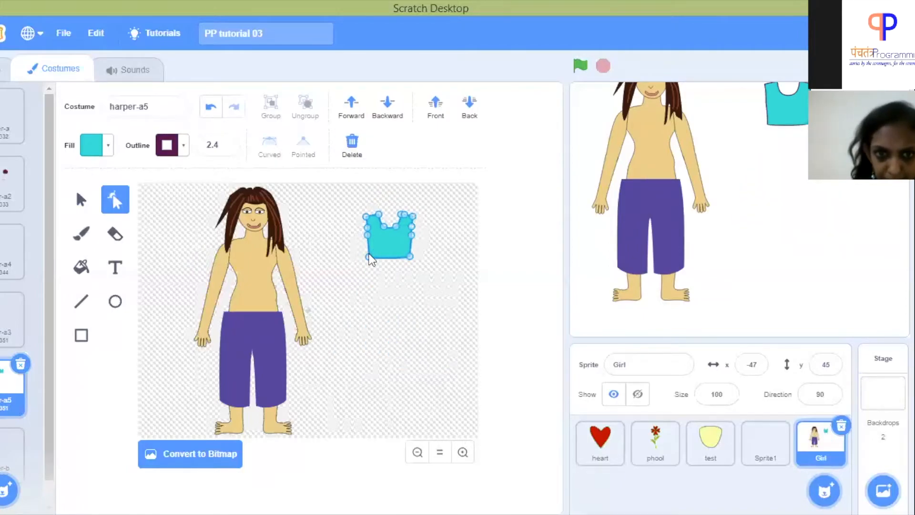
Lengthen the blue bodice into a hip-length top by pulling its two lower corner points down to roughly level height.
{"action": "left_click_drag", "start_coordinate": [369, 257], "coordinate": [368, 282]}
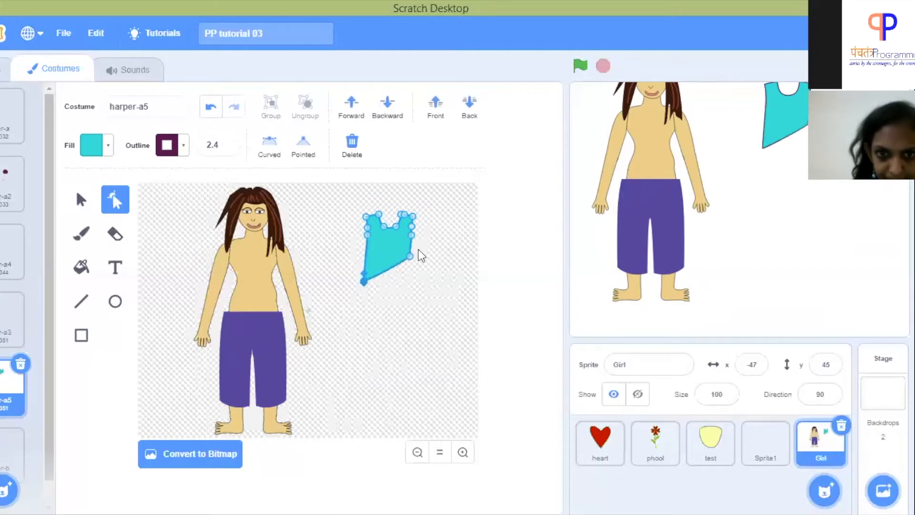
{"action": "left_click_drag", "start_coordinate": [411, 257], "coordinate": [413, 286]}
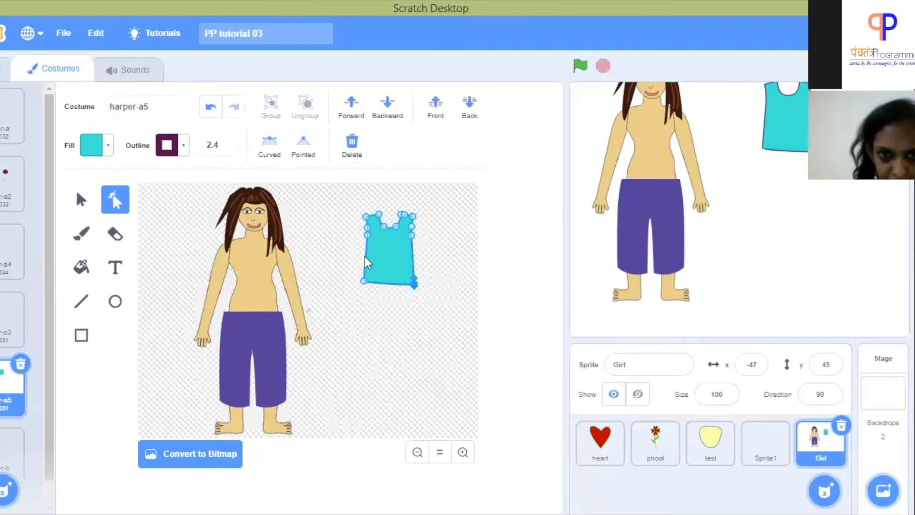
{"action": "left_click", "coordinate": [365, 259]}
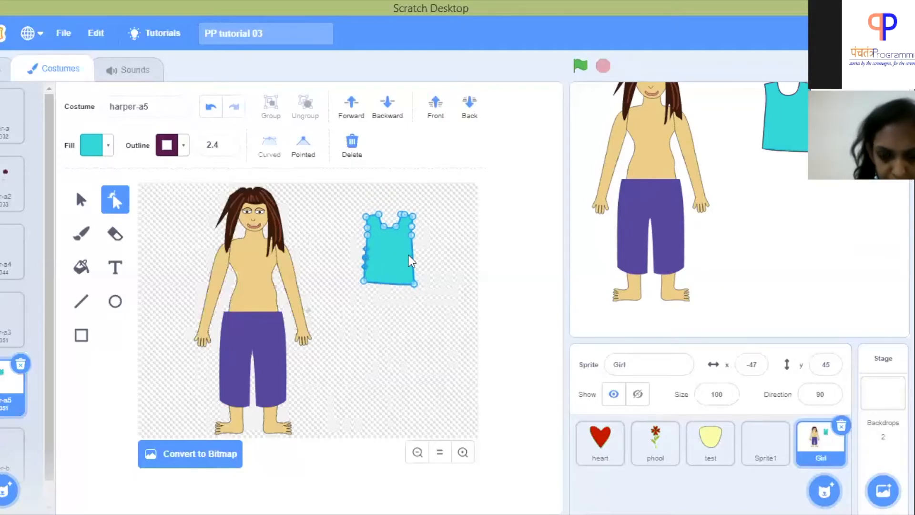
{"action": "left_click", "coordinate": [211, 106]}
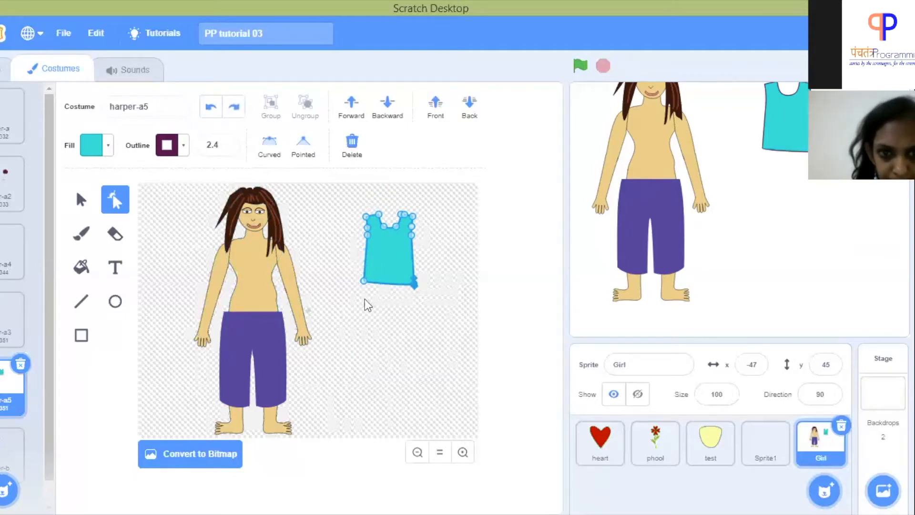
{"action": "left_click_drag", "start_coordinate": [365, 283], "coordinate": [363, 286]}
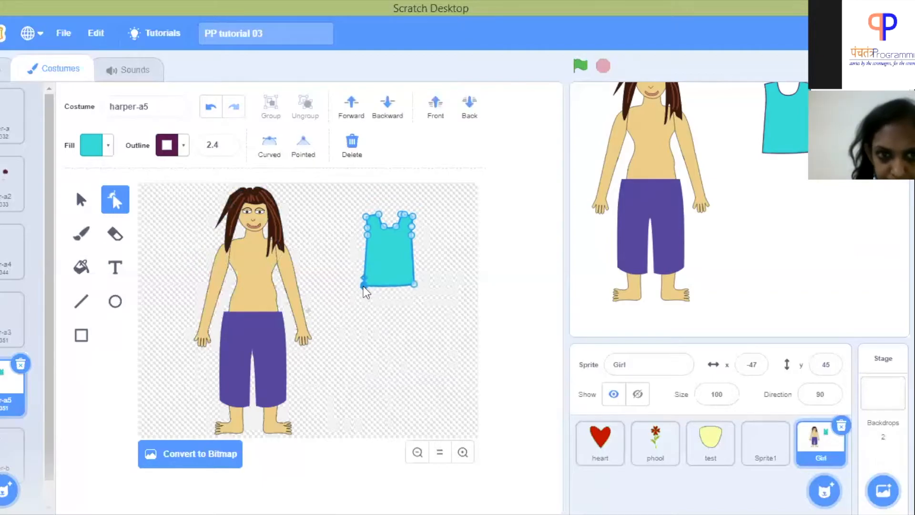
{"action": "left_click", "coordinate": [270, 143]}
{"action": "left_click_drag", "start_coordinate": [414, 284], "coordinate": [417, 305]}
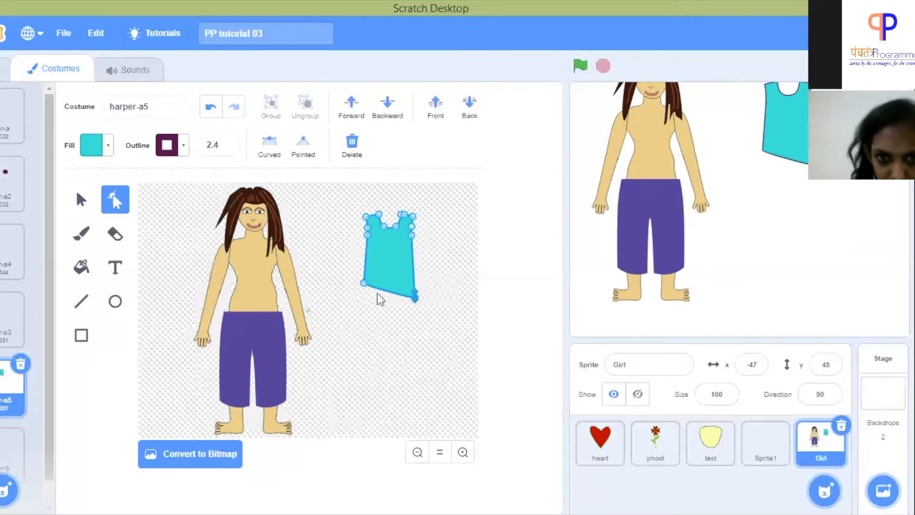
{"action": "left_click", "coordinate": [362, 284]}
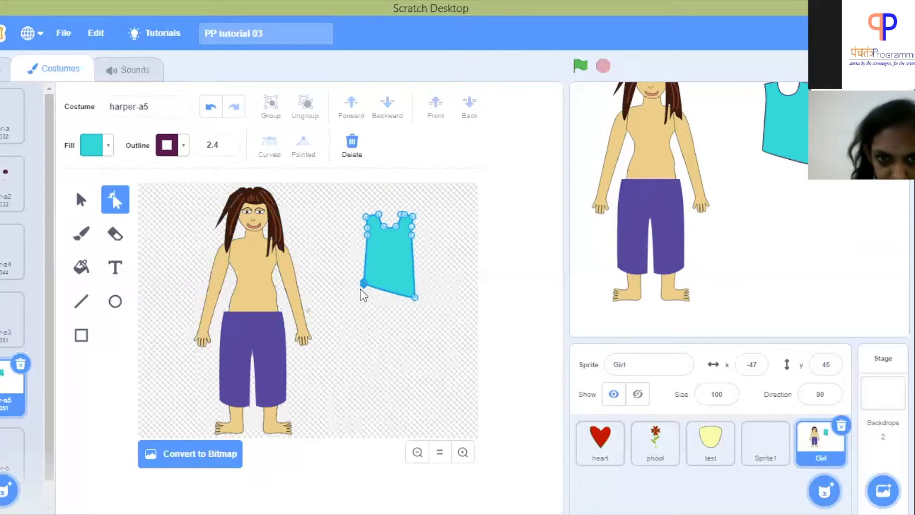
{"action": "left_click_drag", "start_coordinate": [363, 284], "coordinate": [361, 289]}
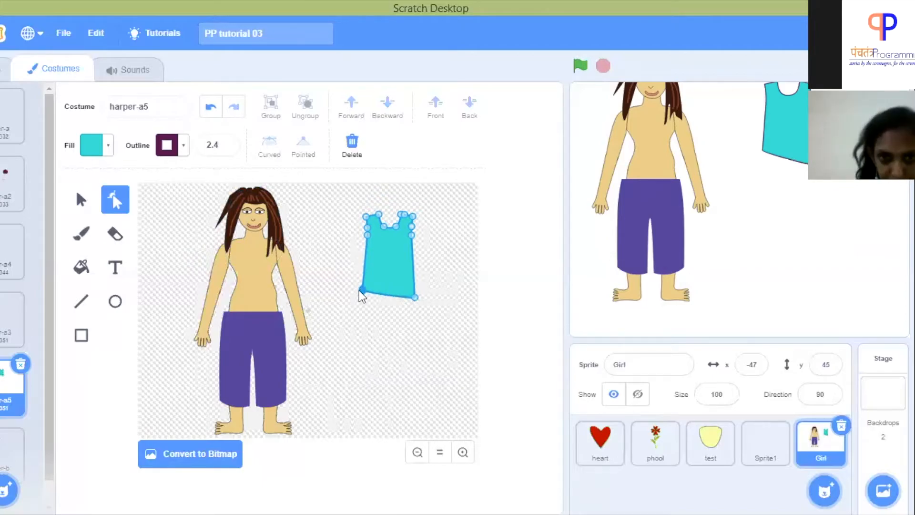
{"action": "left_click_drag", "start_coordinate": [359, 290], "coordinate": [359, 297]}
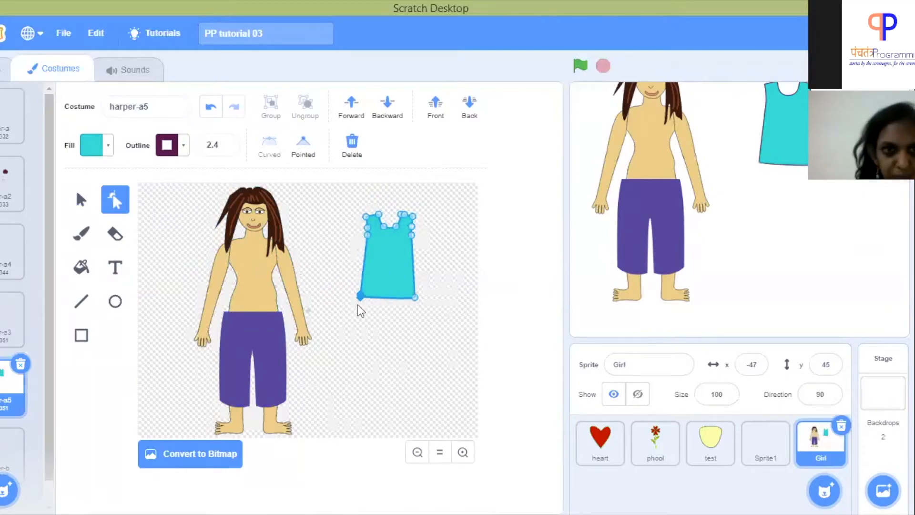
Fill the top with magenta, colour 82, and place it over the girl's torso.
{"action": "left_click", "coordinate": [108, 149]}
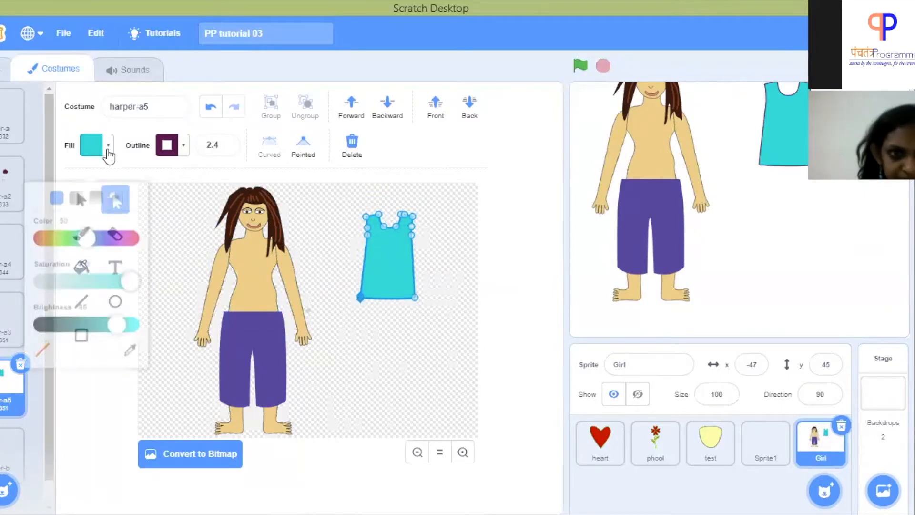
{"action": "left_click", "coordinate": [119, 221]}
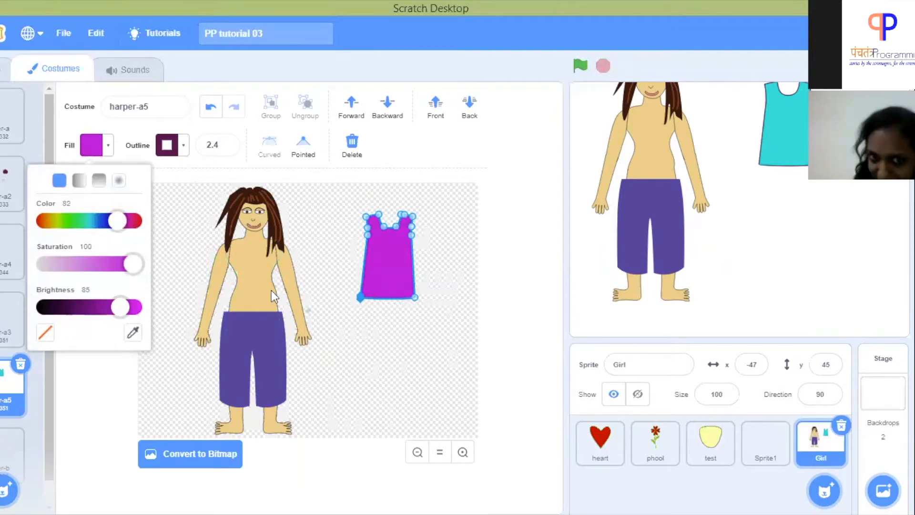
{"action": "left_click", "coordinate": [433, 273]}
{"action": "left_click_drag", "start_coordinate": [402, 265], "coordinate": [264, 285]}
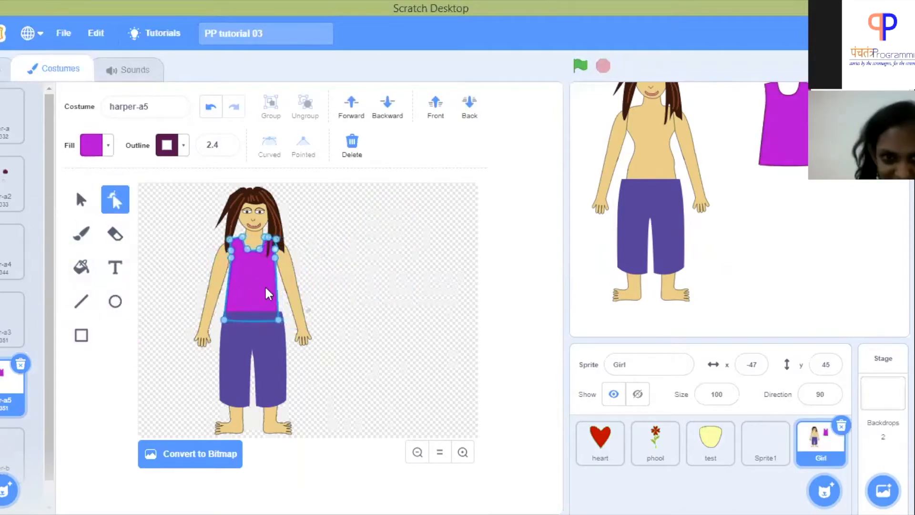
Bring the magenta top in front of the trousers, and bring the hair in front of the top.
{"action": "left_click", "coordinate": [437, 106]}
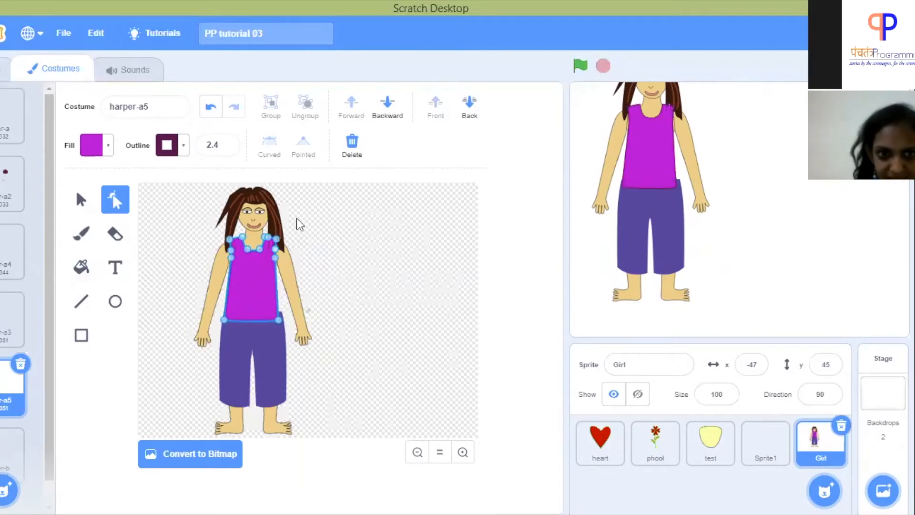
{"action": "left_click", "coordinate": [272, 220]}
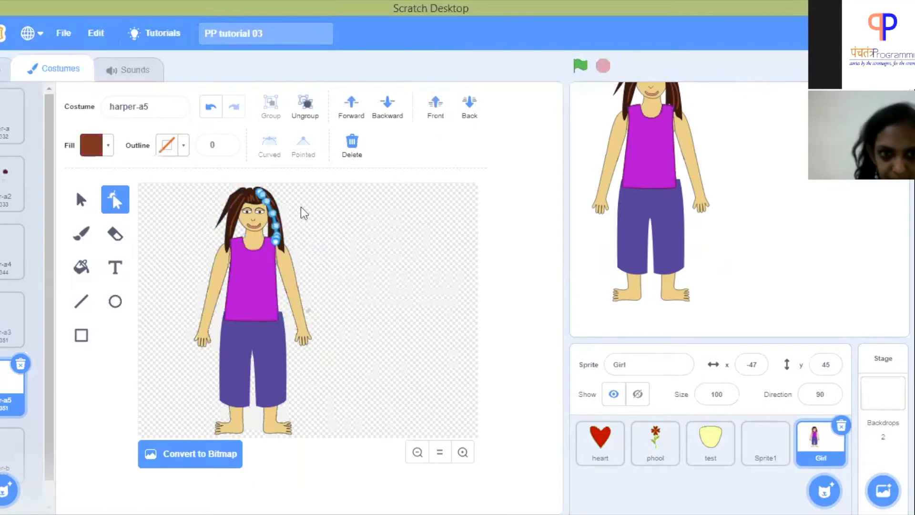
{"action": "left_click", "coordinate": [146, 218]}
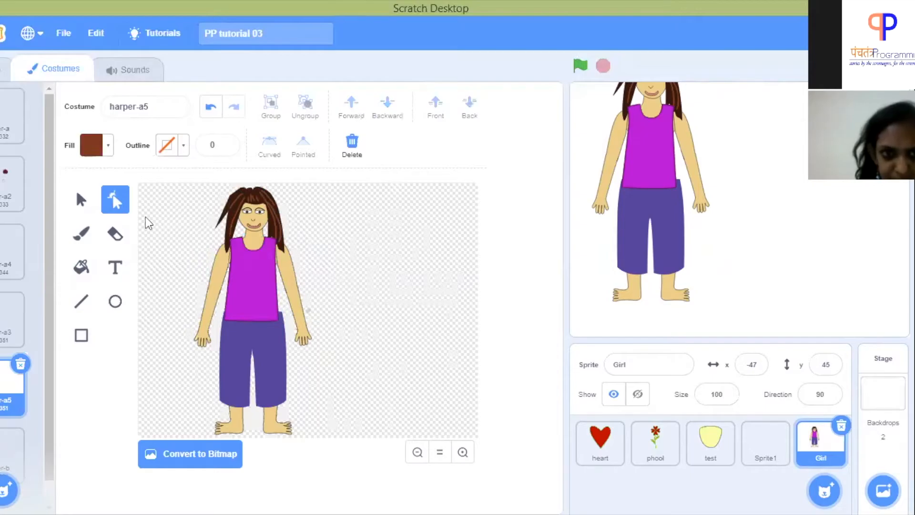
{"action": "left_click", "coordinate": [82, 200]}
{"action": "left_click", "coordinate": [240, 201]}
{"action": "left_click", "coordinate": [239, 200]}
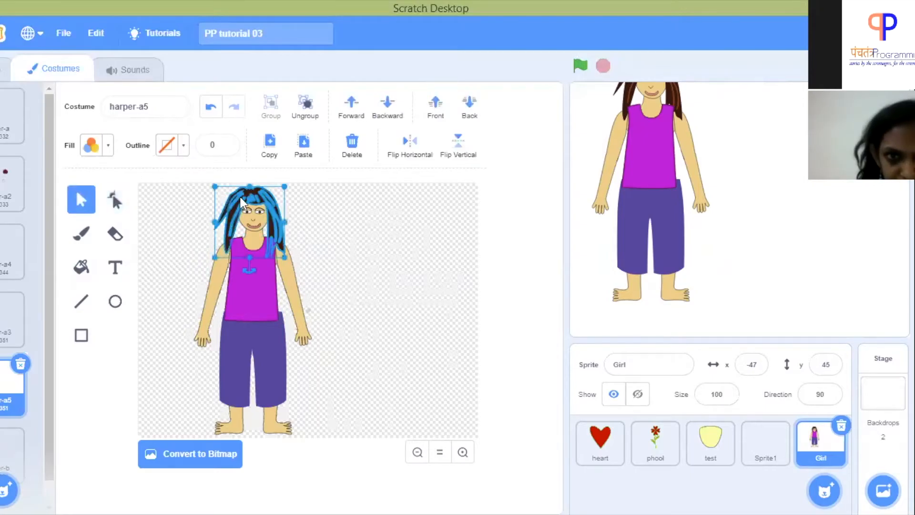
{"action": "left_click", "coordinate": [434, 103]}
{"action": "left_click", "coordinate": [416, 291]}
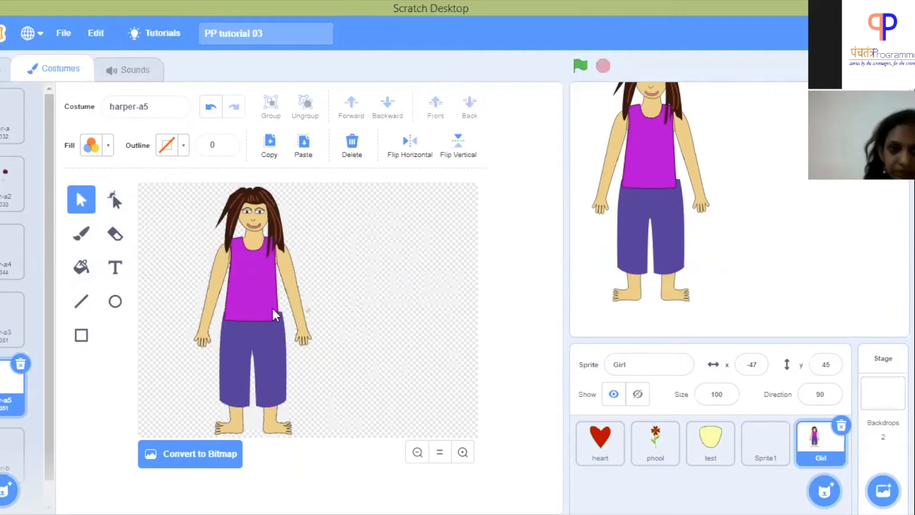
Narrow the purple trousers slightly and lower their waistline so they fit under the magenta top.
{"action": "left_click", "coordinate": [284, 321]}
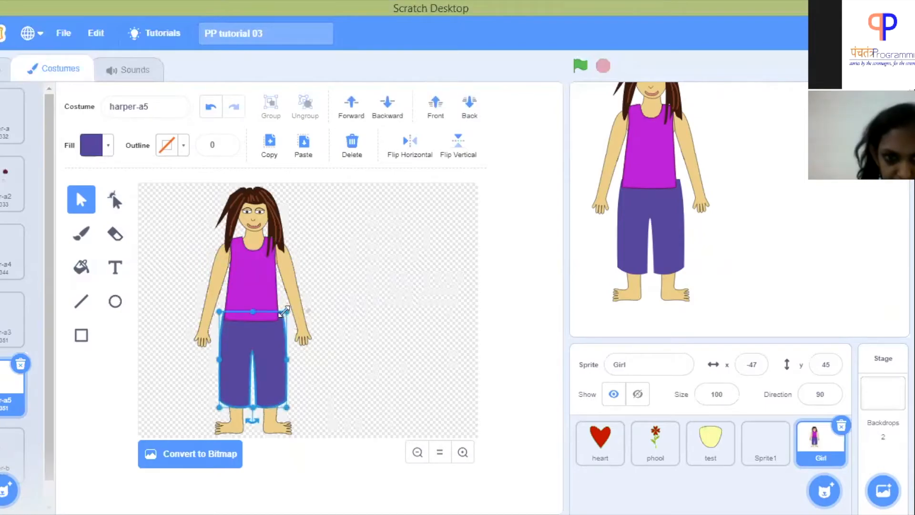
{"action": "left_click_drag", "start_coordinate": [282, 313], "coordinate": [281, 317]}
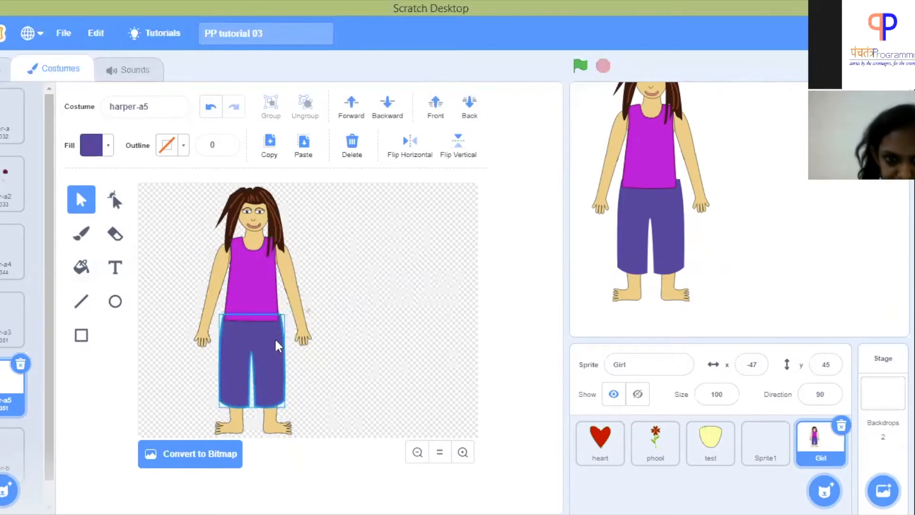
{"action": "left_click_drag", "start_coordinate": [285, 361], "coordinate": [281, 361]}
Widen the magenta top's hem by reshaping its two lower corner points outward and slightly down over the trousers' waist.
{"action": "left_click", "coordinate": [255, 285]}
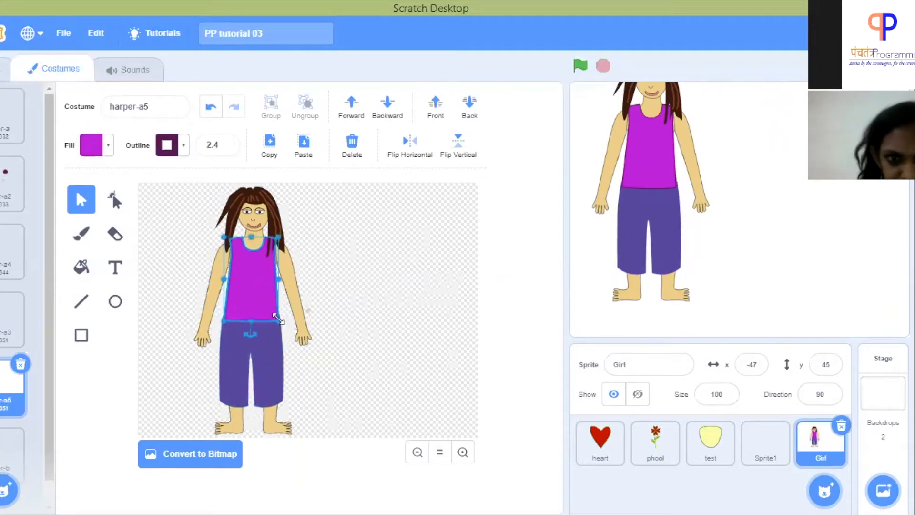
{"action": "left_click", "coordinate": [225, 264]}
{"action": "left_click", "coordinate": [248, 272]}
{"action": "left_click", "coordinate": [120, 205]}
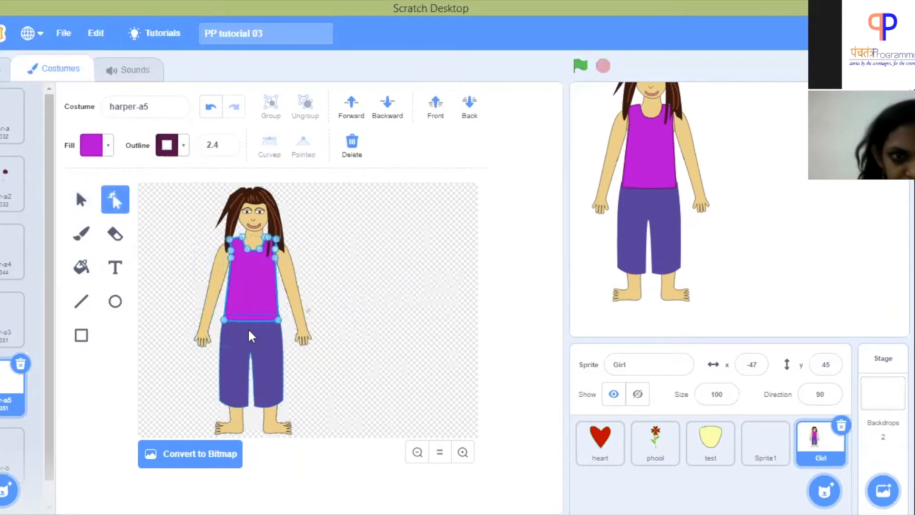
{"action": "left_click_drag", "start_coordinate": [278, 320], "coordinate": [282, 324]}
{"action": "left_click_drag", "start_coordinate": [223, 319], "coordinate": [219, 322]}
{"action": "left_click", "coordinate": [374, 267]}
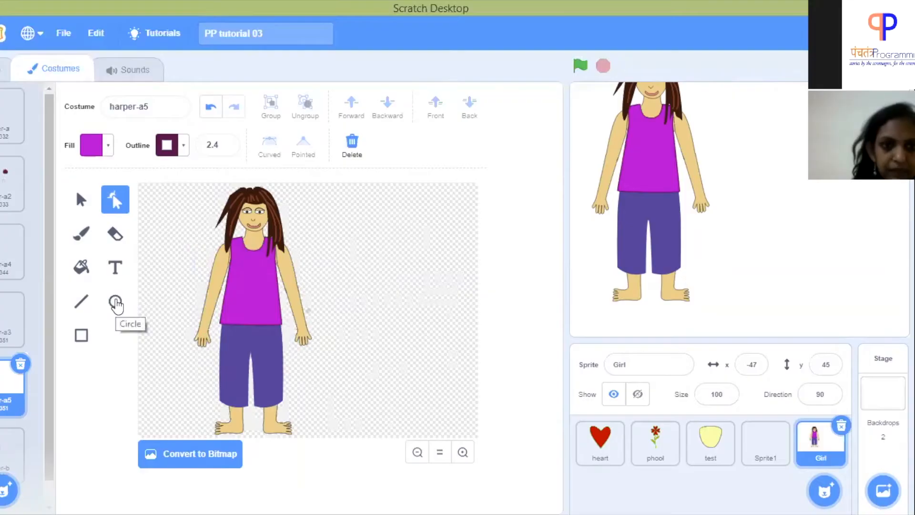
Set up the Circle tool with a yellow fill of colour 15, saturation 100 and brightness 100, and no outline.
{"action": "left_click", "coordinate": [125, 305]}
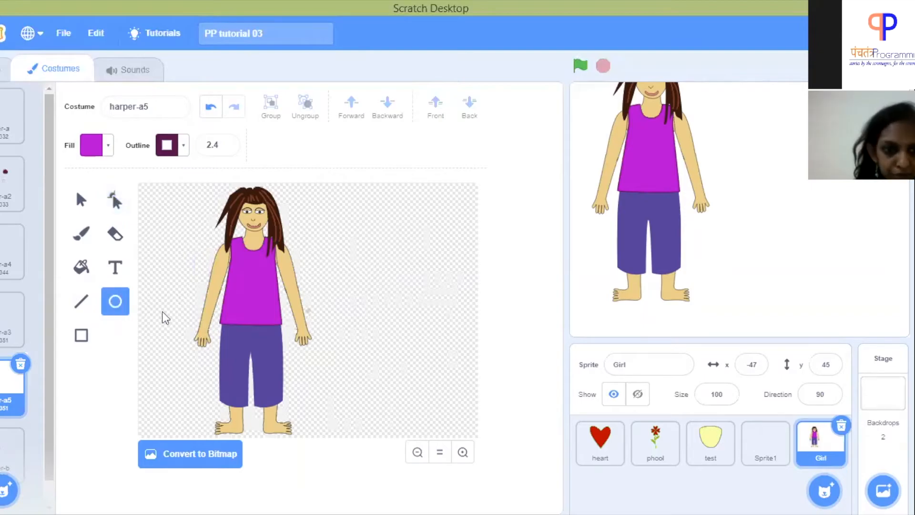
{"action": "left_click", "coordinate": [108, 147]}
{"action": "left_click_drag", "start_coordinate": [112, 198], "coordinate": [67, 206]}
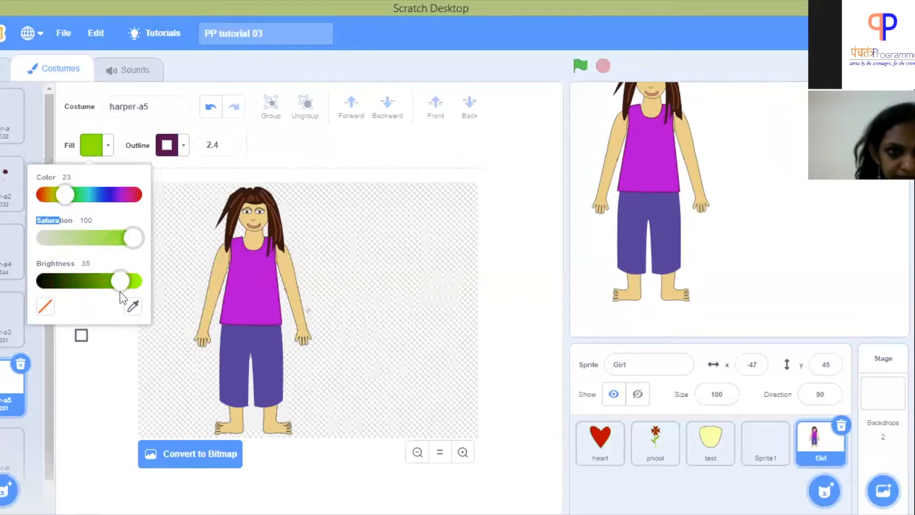
{"action": "left_click_drag", "start_coordinate": [122, 282], "coordinate": [138, 281]}
{"action": "left_click", "coordinate": [64, 191]}
{"action": "left_click_drag", "start_coordinate": [64, 190], "coordinate": [52, 194]}
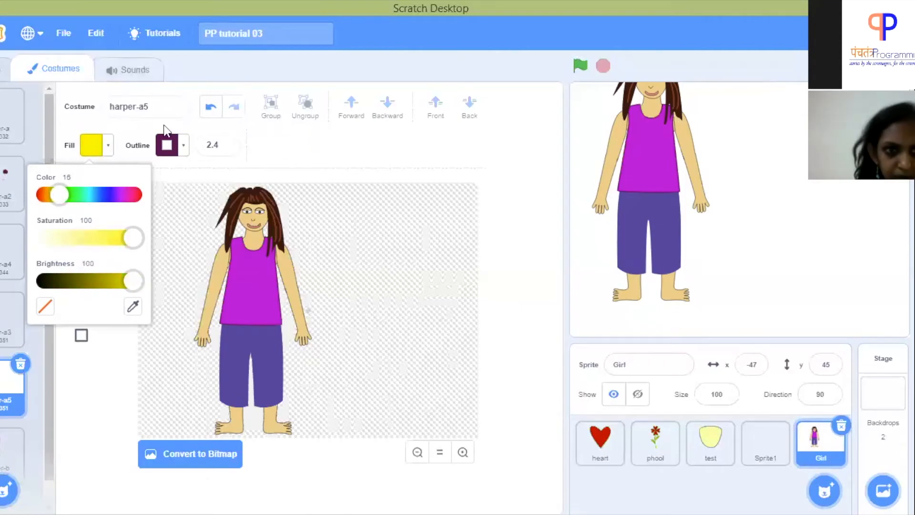
{"action": "left_click", "coordinate": [182, 150]}
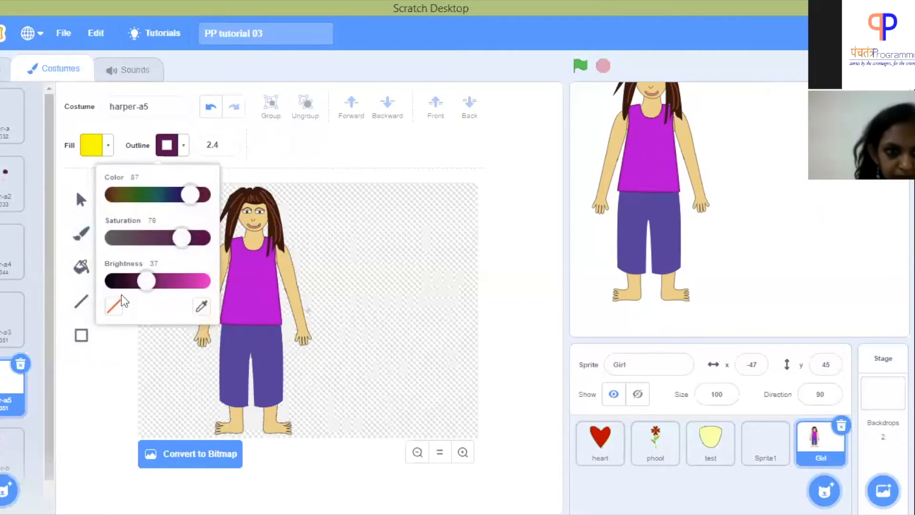
{"action": "left_click", "coordinate": [113, 307]}
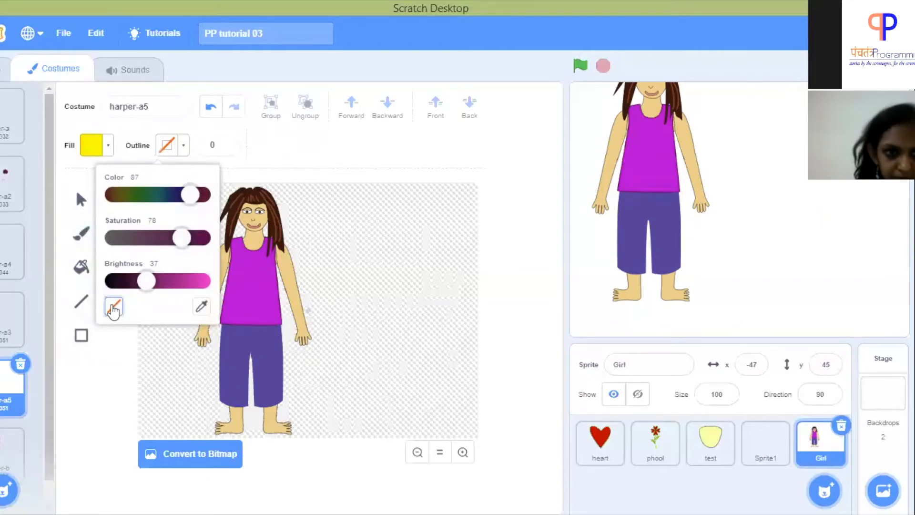
{"action": "left_click", "coordinate": [120, 355]}
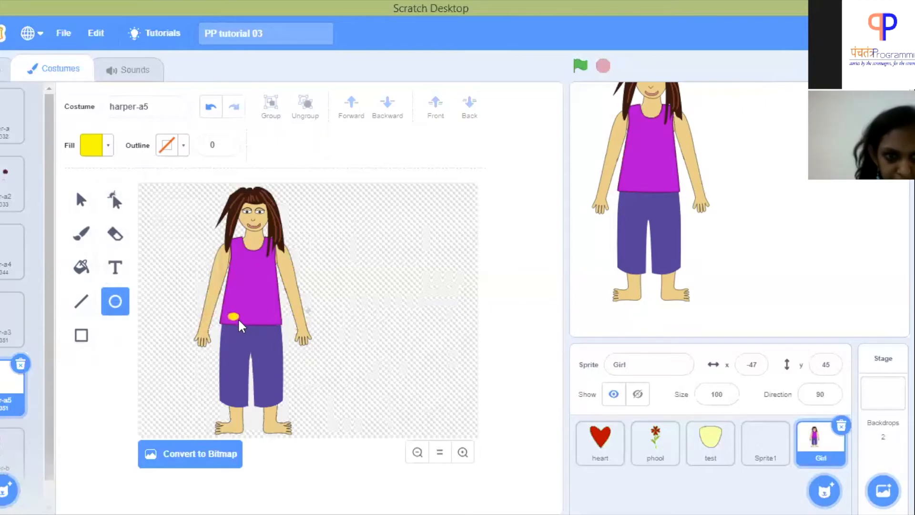
Draw three small yellow ovals in a row just above the magenta top's hem.
{"action": "left_click_drag", "start_coordinate": [238, 318], "coordinate": [239, 319]}
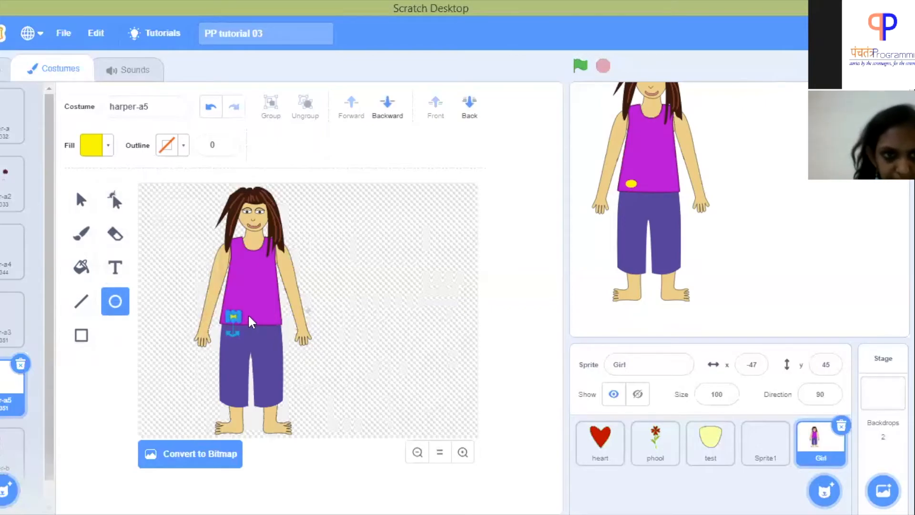
{"action": "left_click_drag", "start_coordinate": [244, 312], "coordinate": [270, 319]}
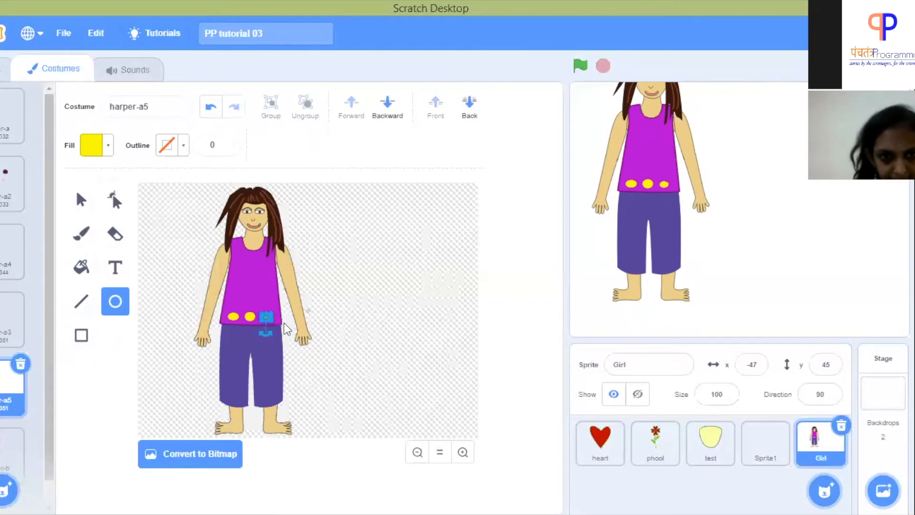
{"action": "left_click_drag", "start_coordinate": [274, 313], "coordinate": [283, 320]}
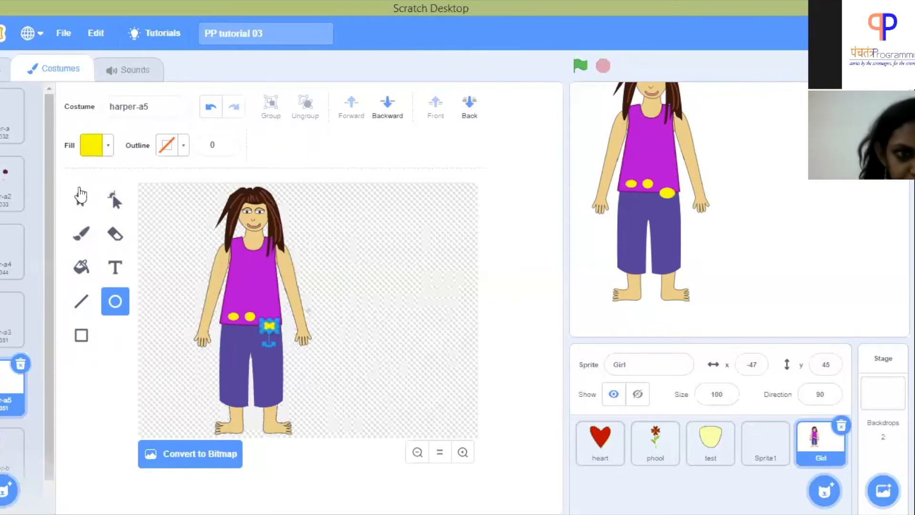
{"action": "left_click", "coordinate": [80, 201]}
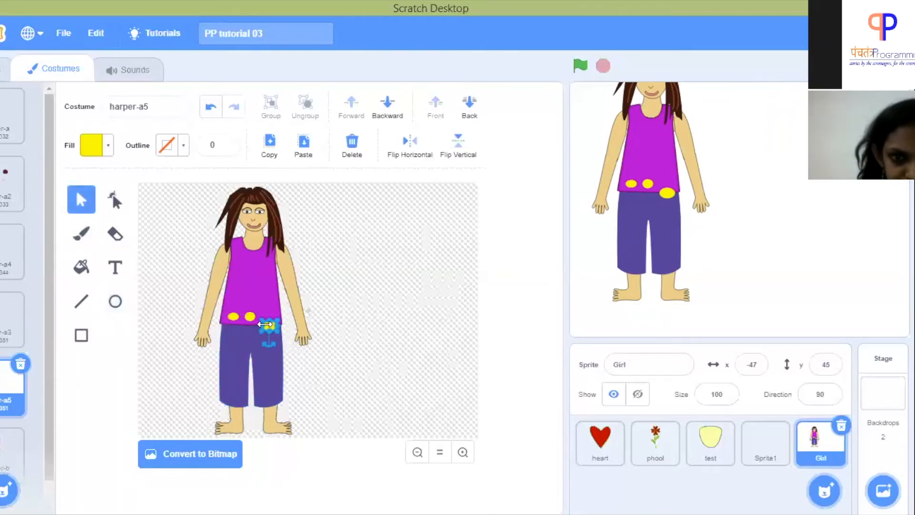
{"action": "left_click_drag", "start_coordinate": [268, 325], "coordinate": [265, 316]}
{"action": "left_click", "coordinate": [388, 318]}
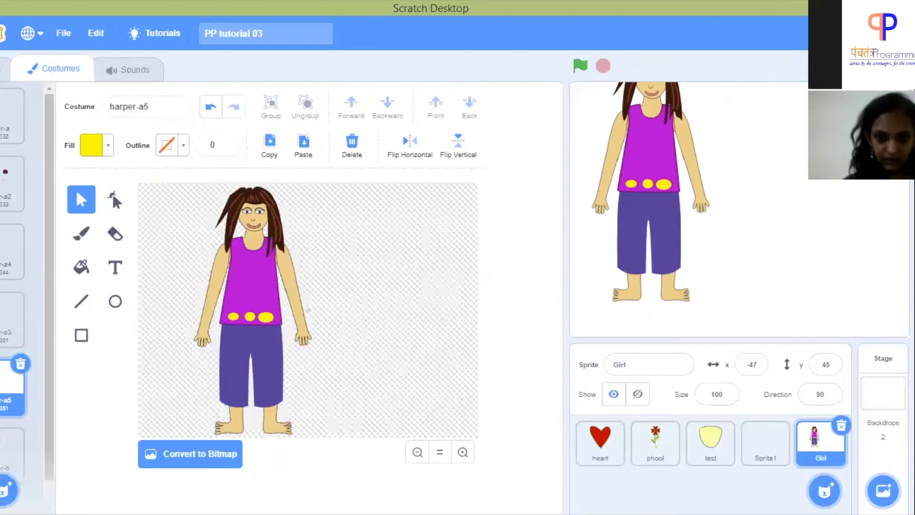
Delete the middle and right ovals, and shrink the remaining one slightly beside the hem's left corner.
{"action": "left_click", "coordinate": [462, 449]}
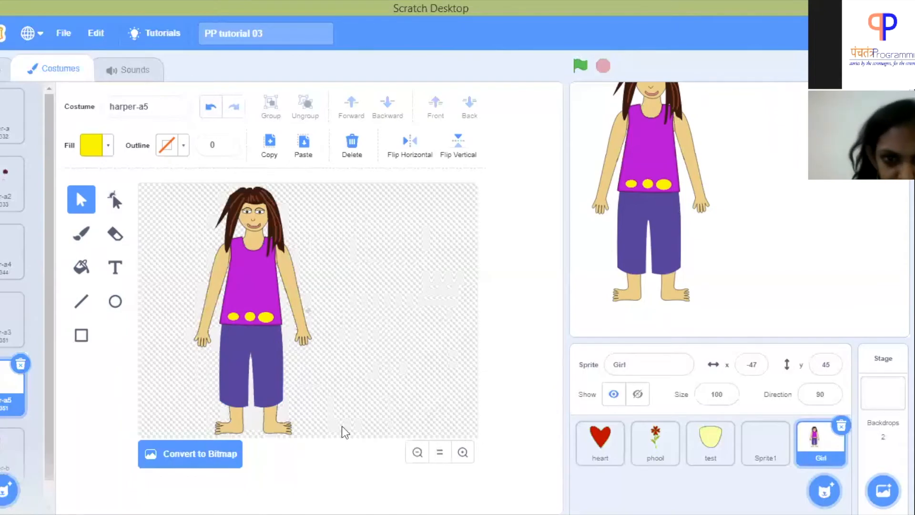
{"action": "scroll", "coordinate": [337, 221], "scroll_direction": "left", "scroll_amount": 2}
{"action": "left_click", "coordinate": [310, 328]}
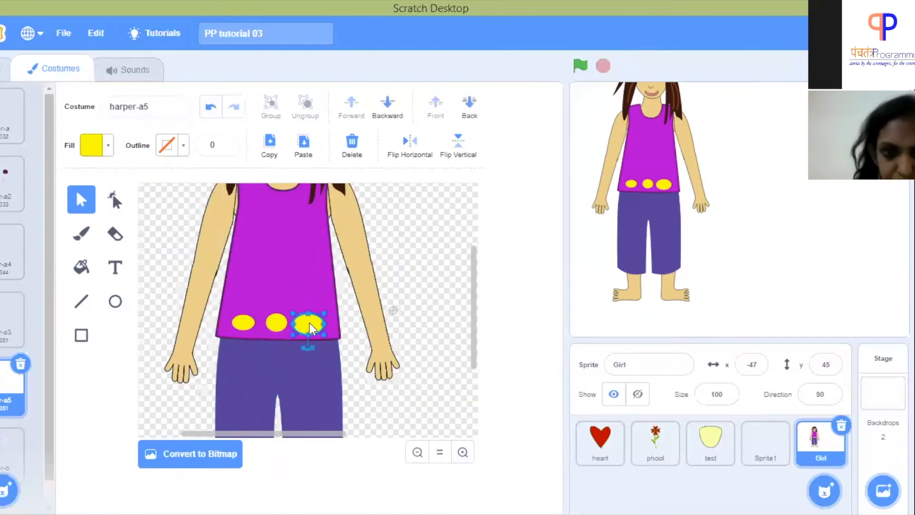
{"action": "key", "text": "Delete"}
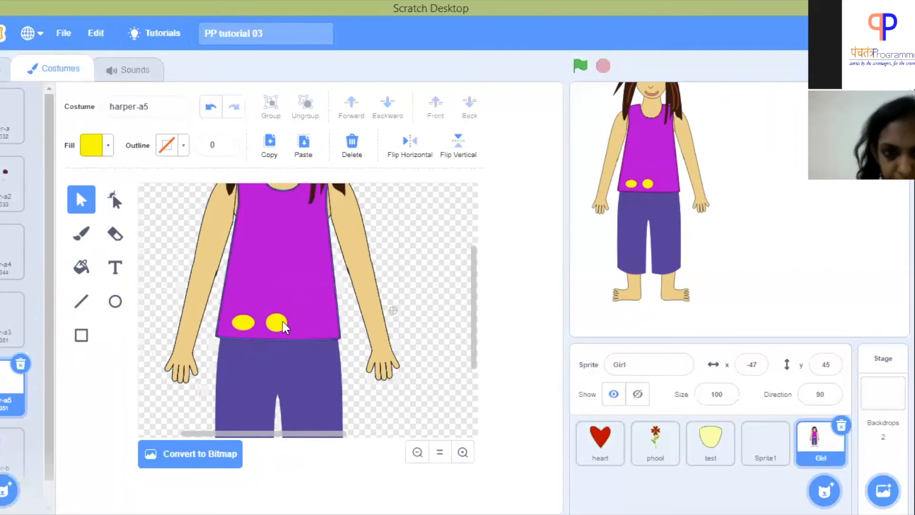
{"action": "left_click", "coordinate": [282, 321]}
{"action": "key", "text": "Delete"}
{"action": "left_click", "coordinate": [246, 323]}
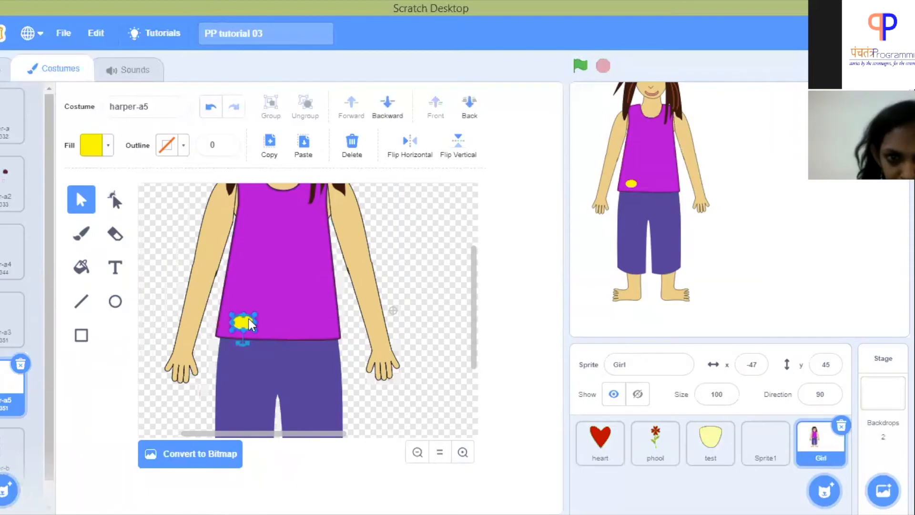
{"action": "left_click_drag", "start_coordinate": [255, 314], "coordinate": [234, 320]}
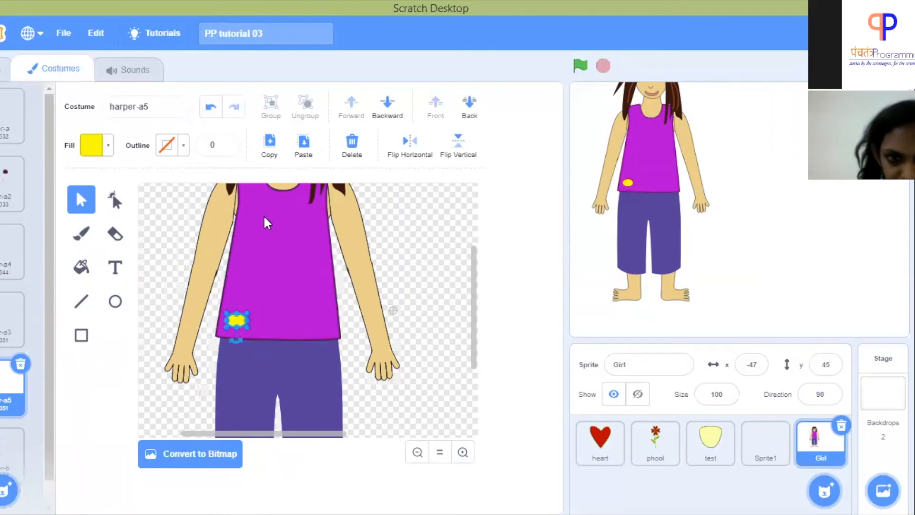
Duplicate the remaining oval three times and space the copies along the hem to form a row of four.
{"action": "left_click", "coordinate": [271, 146]}
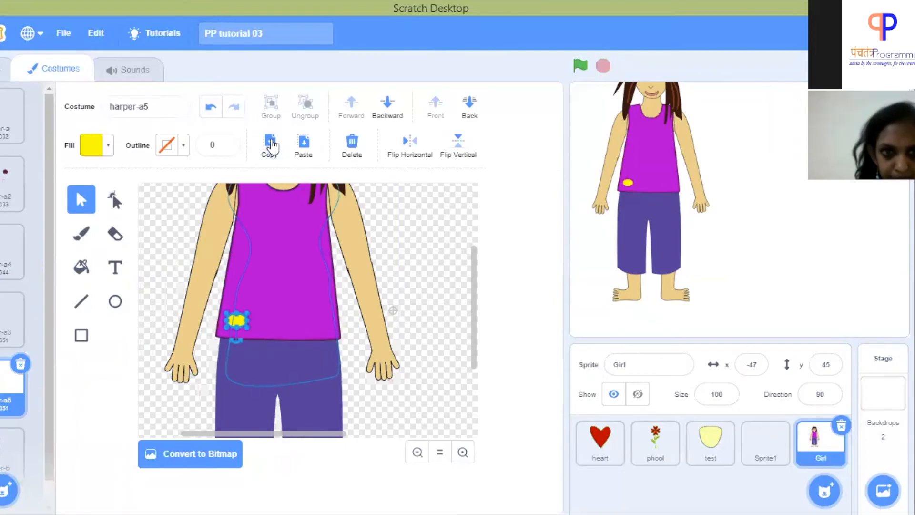
{"action": "left_click", "coordinate": [305, 147]}
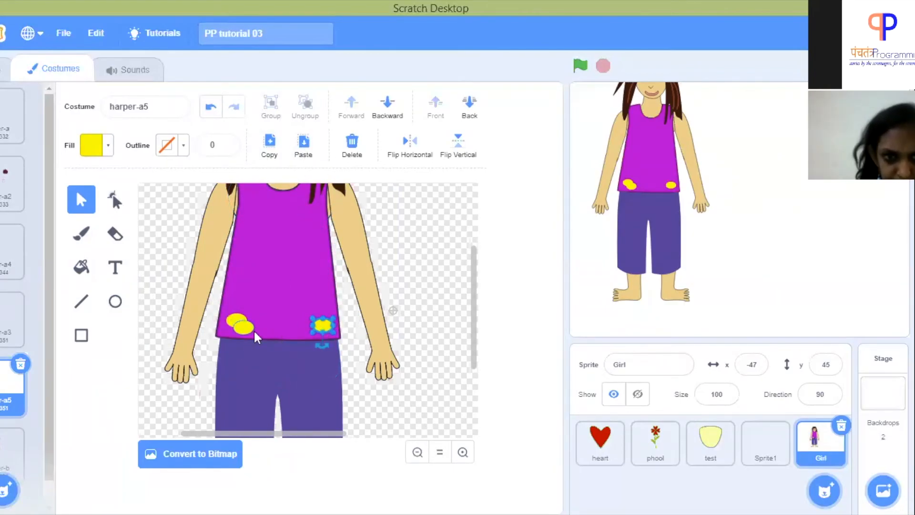
{"action": "left_click_drag", "start_coordinate": [252, 333], "coordinate": [287, 319]}
{"action": "left_click", "coordinate": [236, 320]}
{"action": "left_click", "coordinate": [273, 147]}
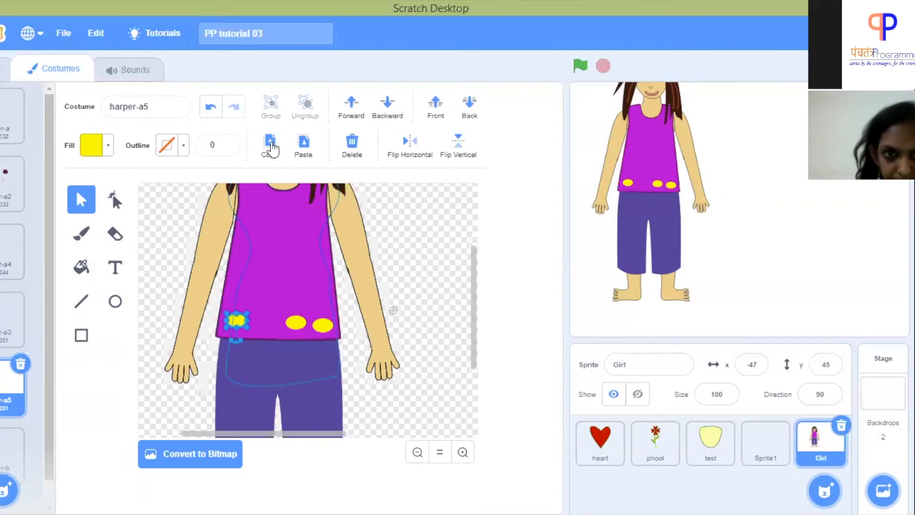
{"action": "left_click", "coordinate": [302, 147]}
{"action": "left_click_drag", "start_coordinate": [245, 328], "coordinate": [263, 322]}
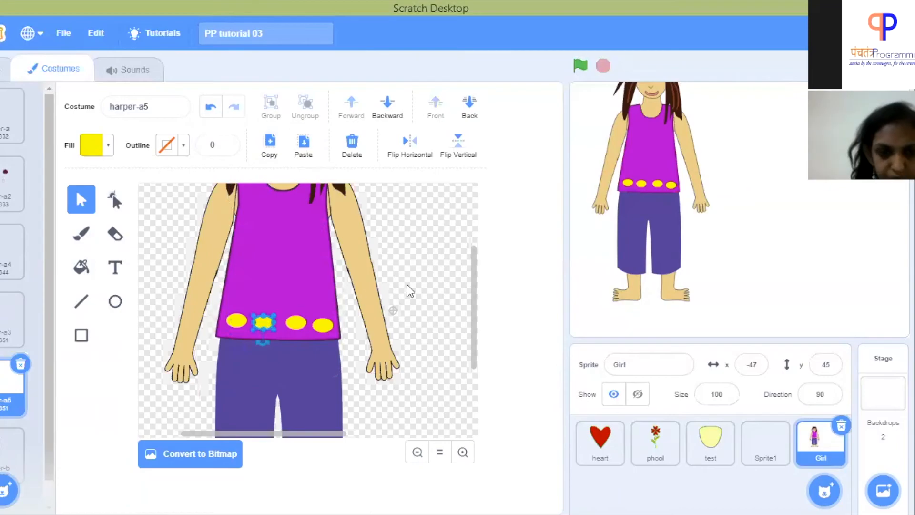
{"action": "left_click", "coordinate": [423, 261]}
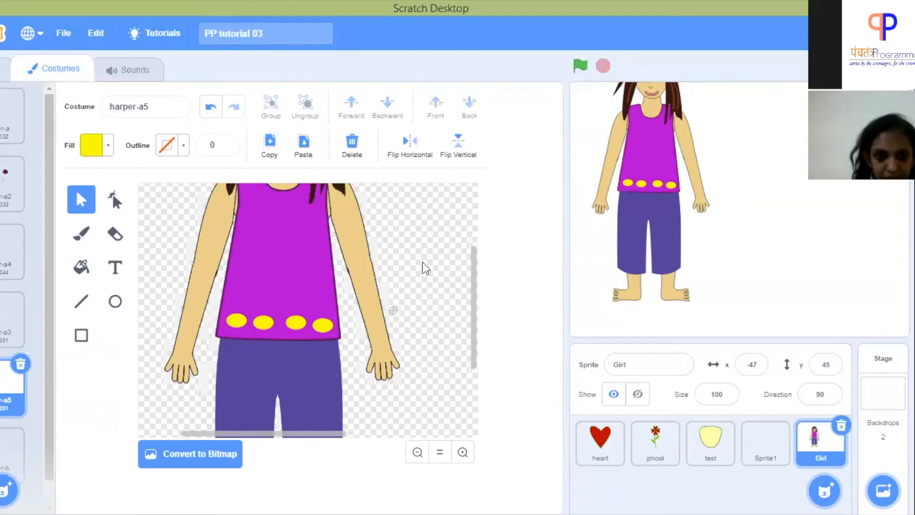
Raise the rightmost yellow oval slightly to line it up with the other three.
{"action": "left_click", "coordinate": [324, 323]}
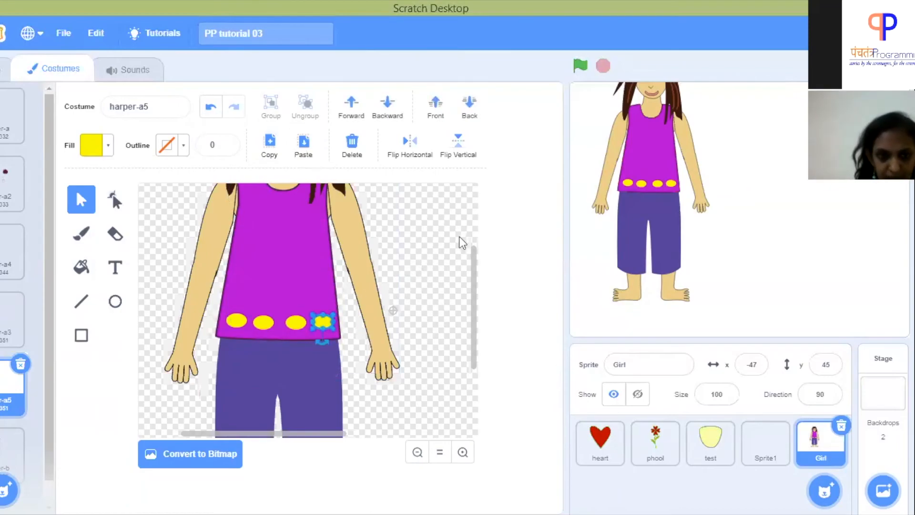
{"action": "left_click", "coordinate": [422, 436]}
{"action": "left_click", "coordinate": [418, 452]}
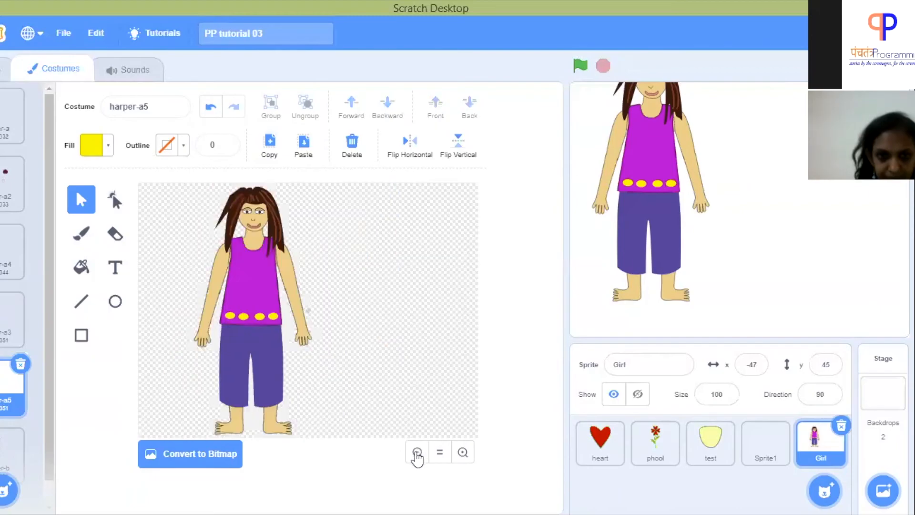
Group the four yellow ovals with the magenta top.
{"action": "left_click", "coordinate": [273, 316]}
{"action": "left_click", "coordinate": [258, 315], "text": "shift"}
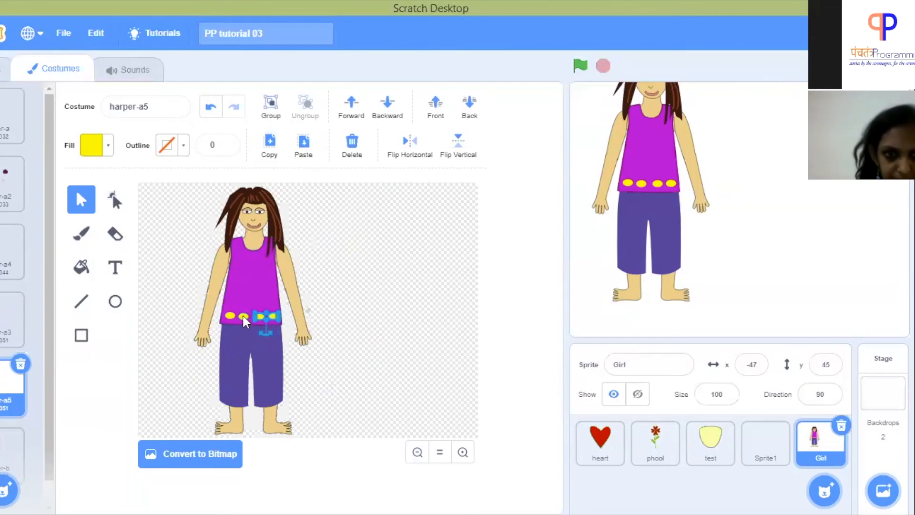
{"action": "left_click", "coordinate": [244, 316], "text": "shift"}
{"action": "left_click", "coordinate": [230, 315], "text": "shift"}
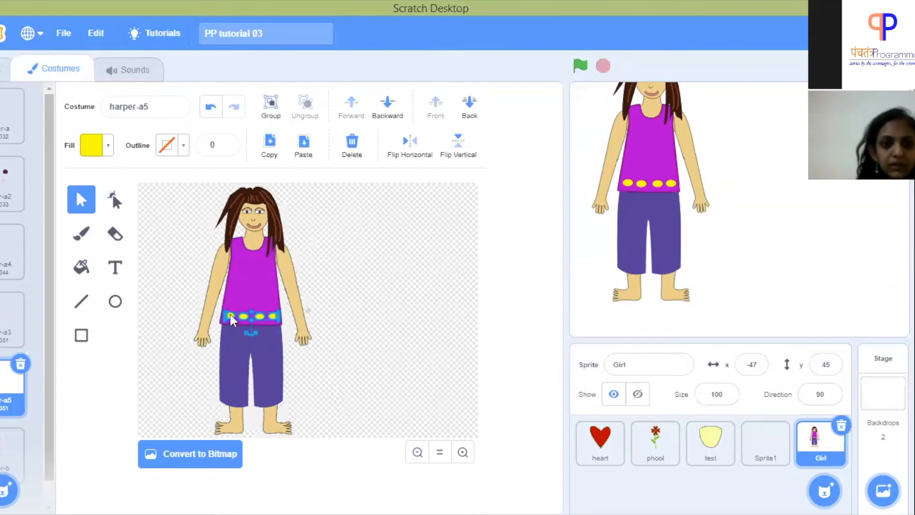
{"action": "left_click", "coordinate": [258, 270], "text": "shift"}
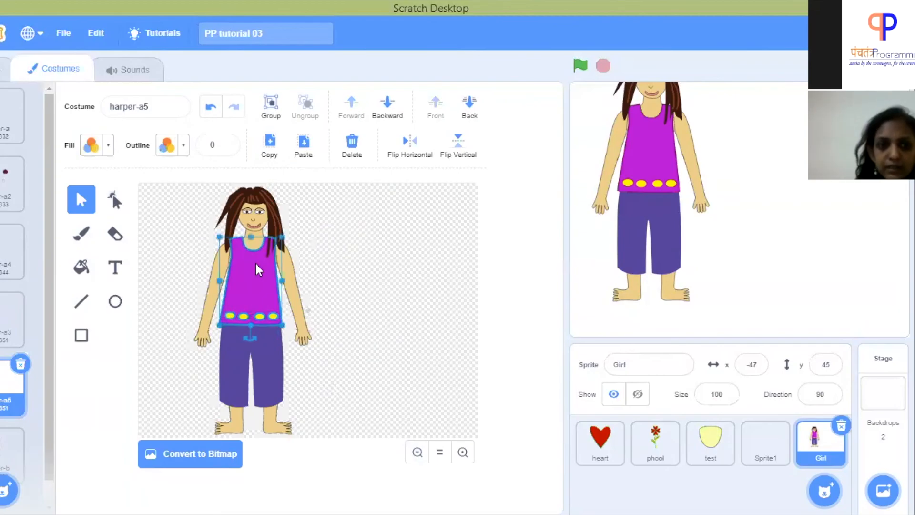
{"action": "left_click", "coordinate": [273, 106]}
{"action": "left_click", "coordinate": [349, 239]}
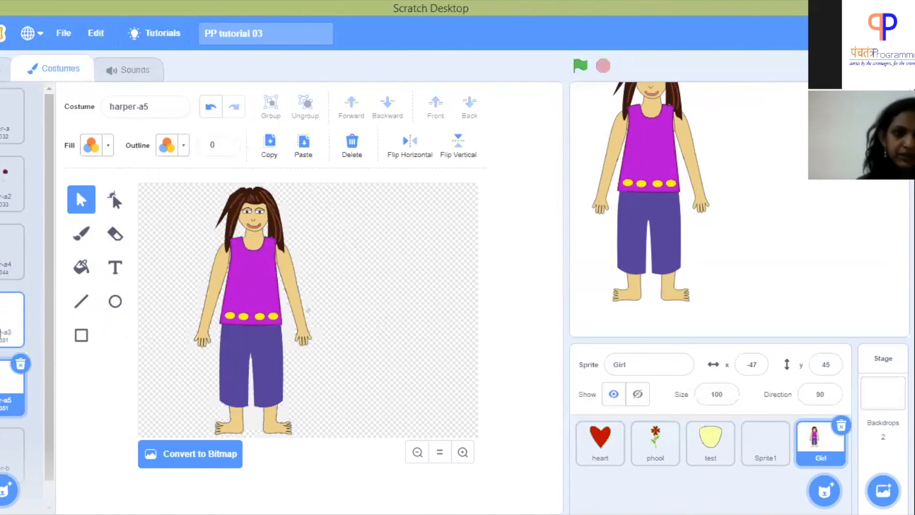
View the harper-a3 costume and return to harper-a5.
{"action": "left_click", "coordinate": [3, 334]}
{"action": "left_click", "coordinate": [1, 400]}
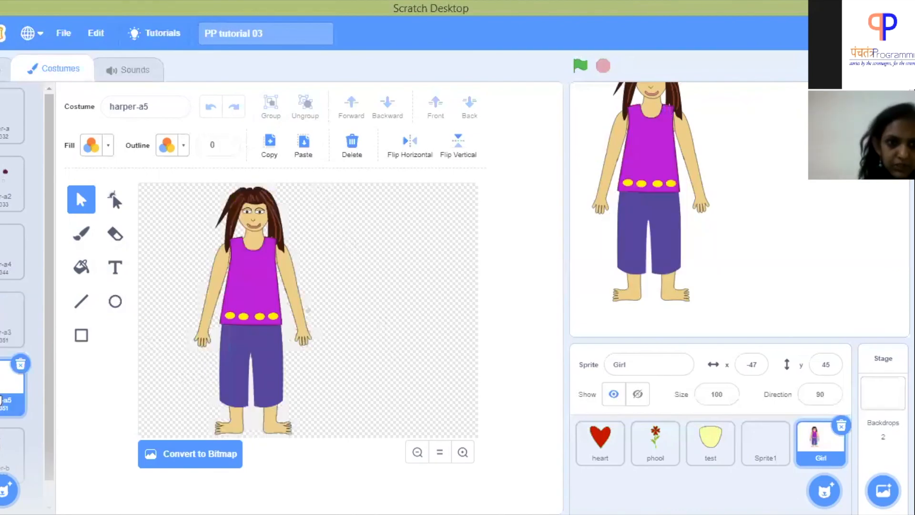